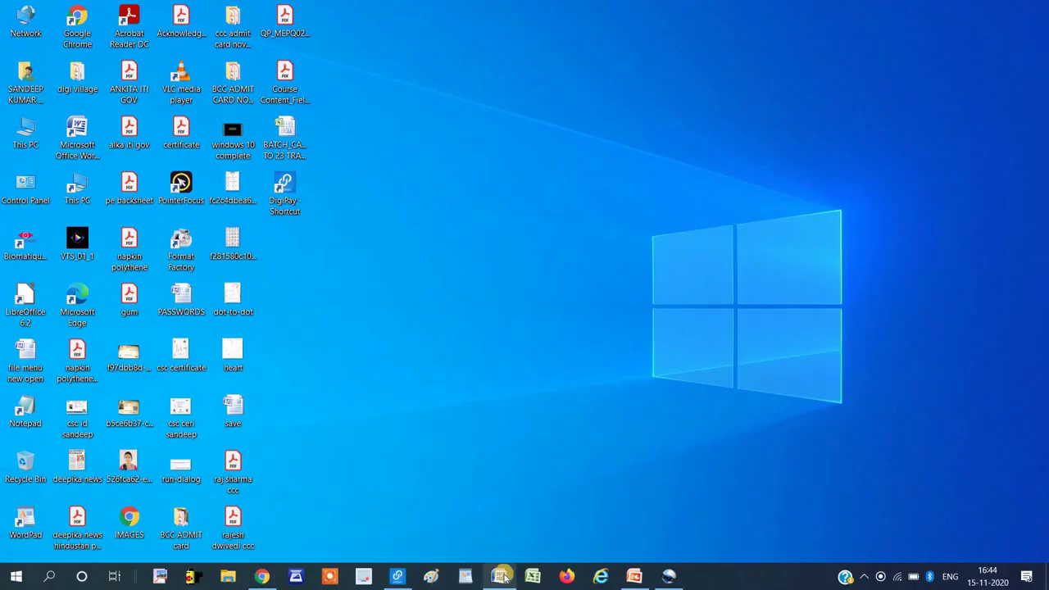
Restore the 'computer notes' window and place the cursor in the FULL FORM OF COMPUTER title.
mouse_move(504, 577)
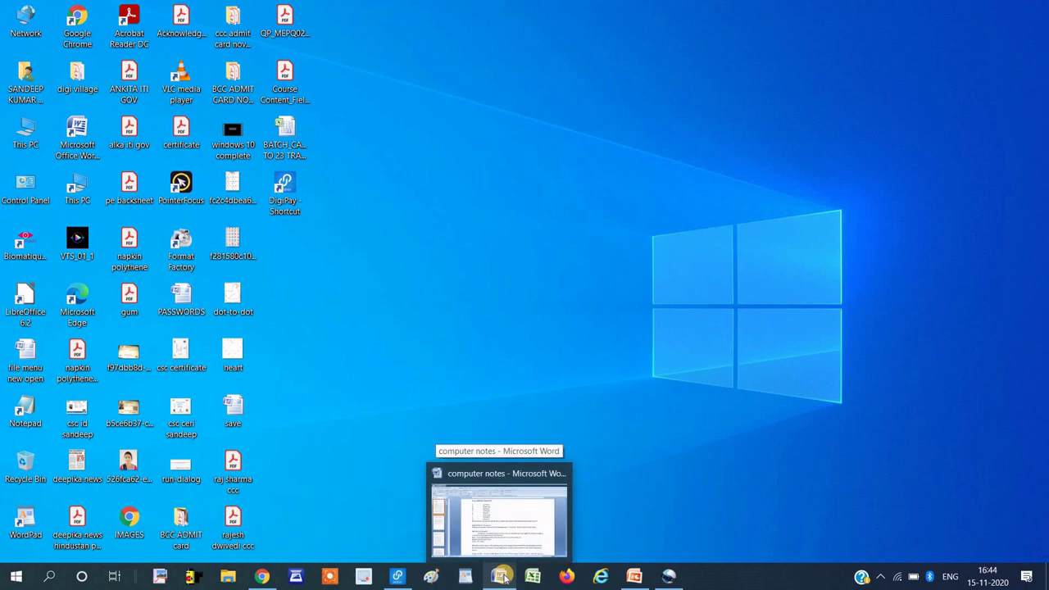
click(504, 578)
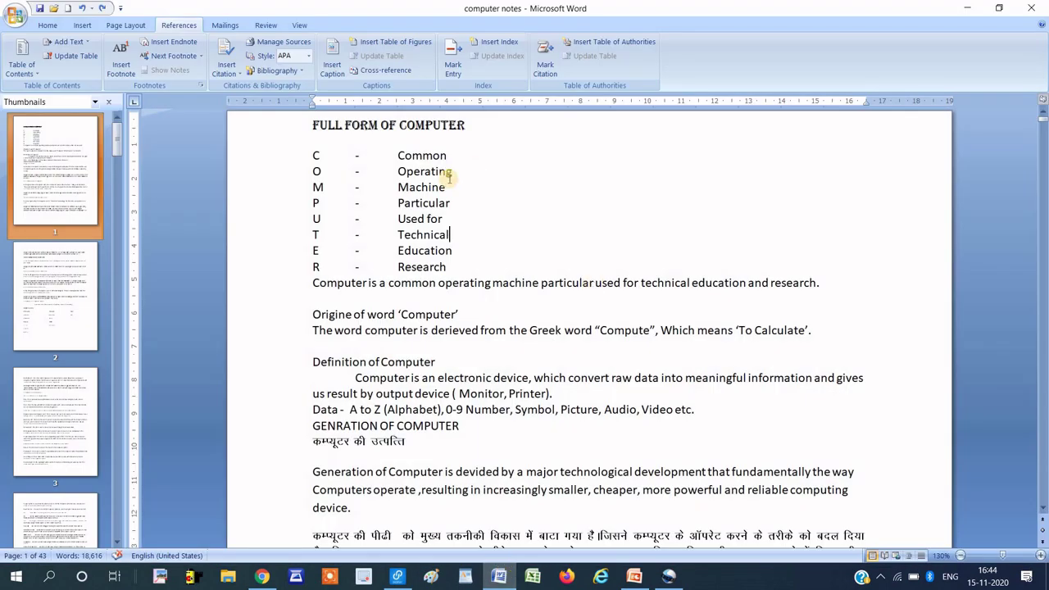
click(45, 27)
click(170, 27)
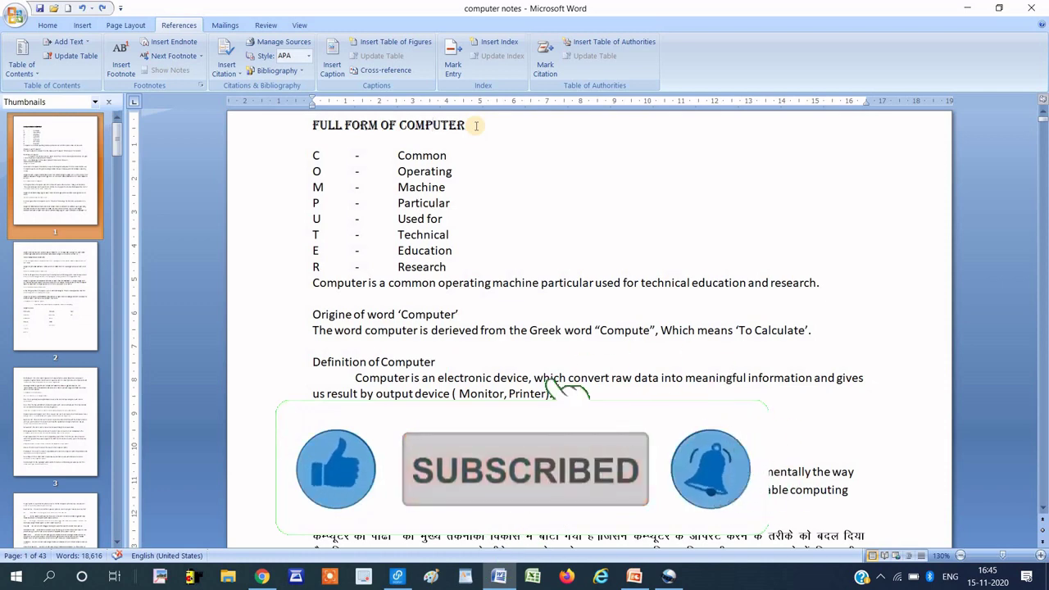
click(405, 125)
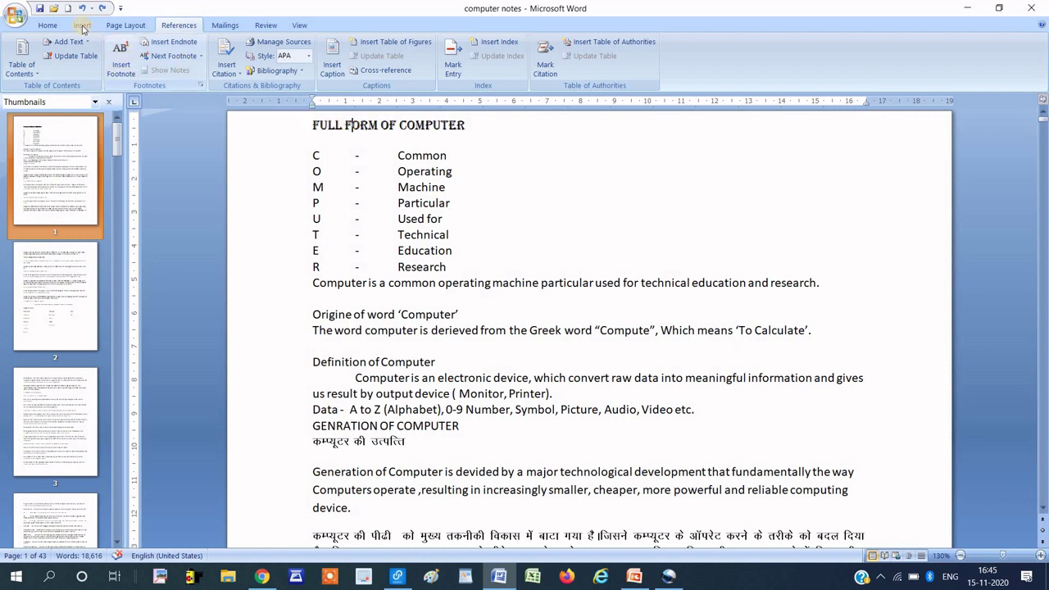
Apply Heading 1 to the FULL FORM OF COMPUTER title.
click(47, 25)
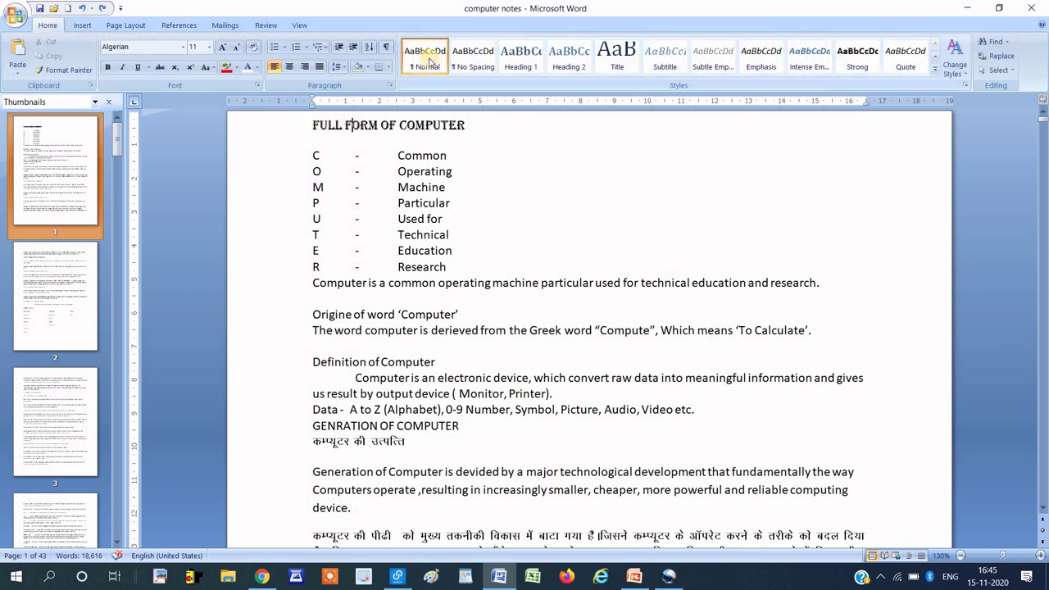
click(471, 125)
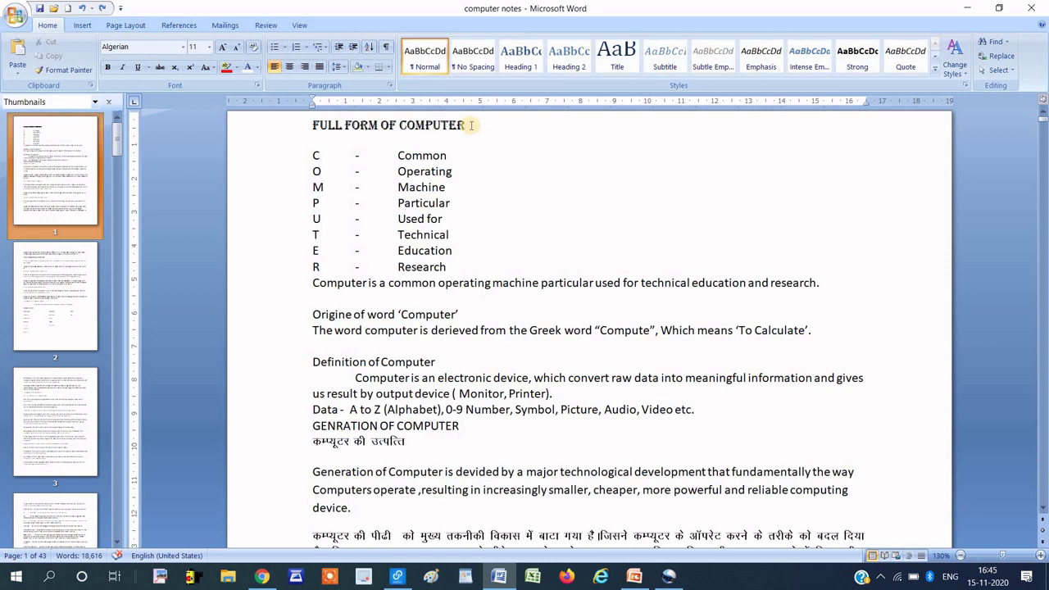
drag(467, 125, 314, 125)
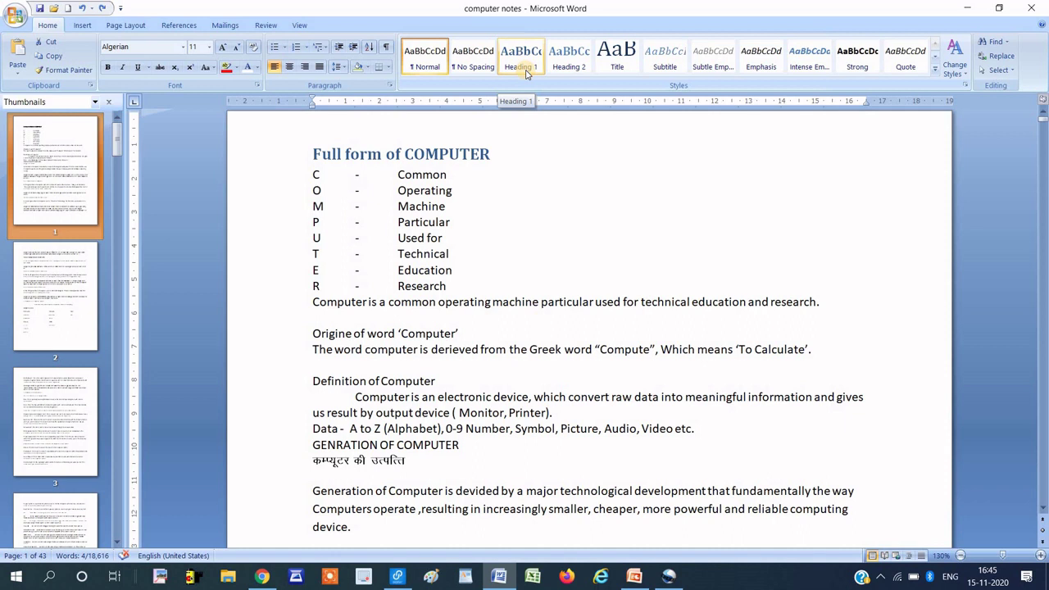
click(525, 73)
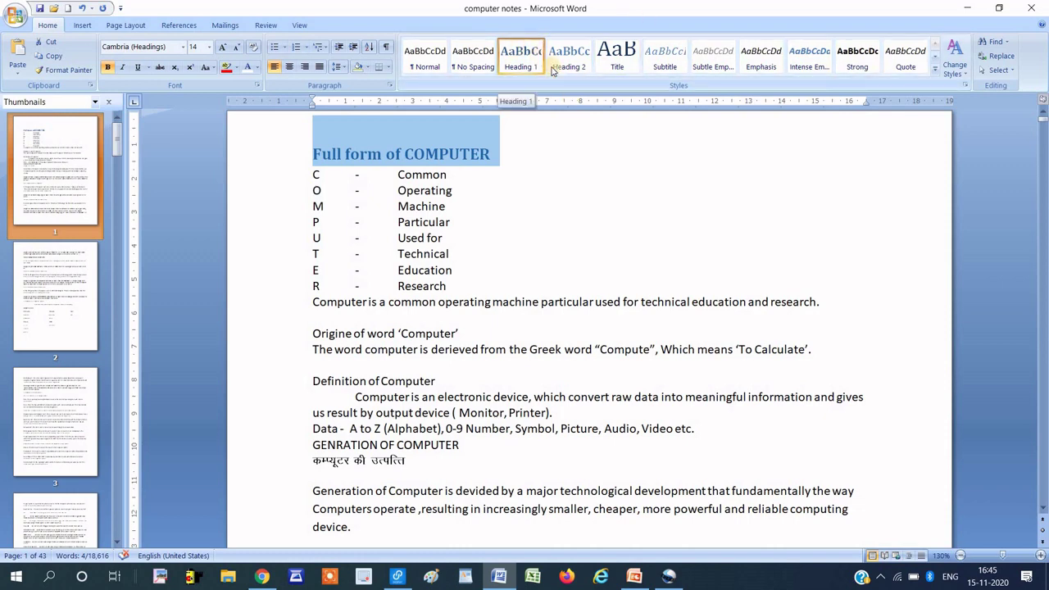
Make 'Origine of word Computer' a Heading 1 and 'Definition of Computer' a Heading 2.
click(459, 331)
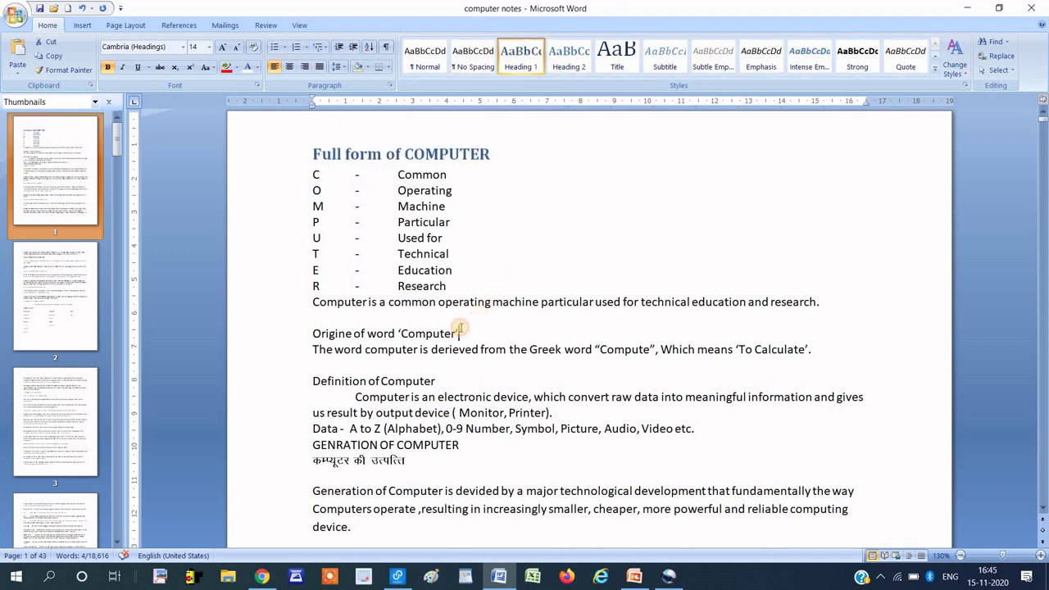
drag(460, 331, 317, 333)
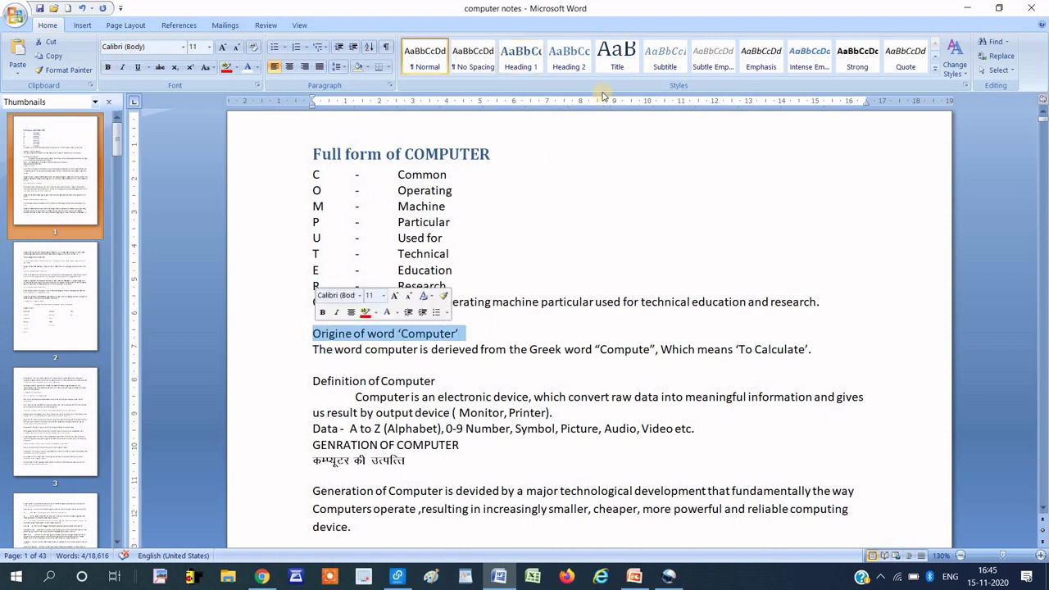
click(528, 63)
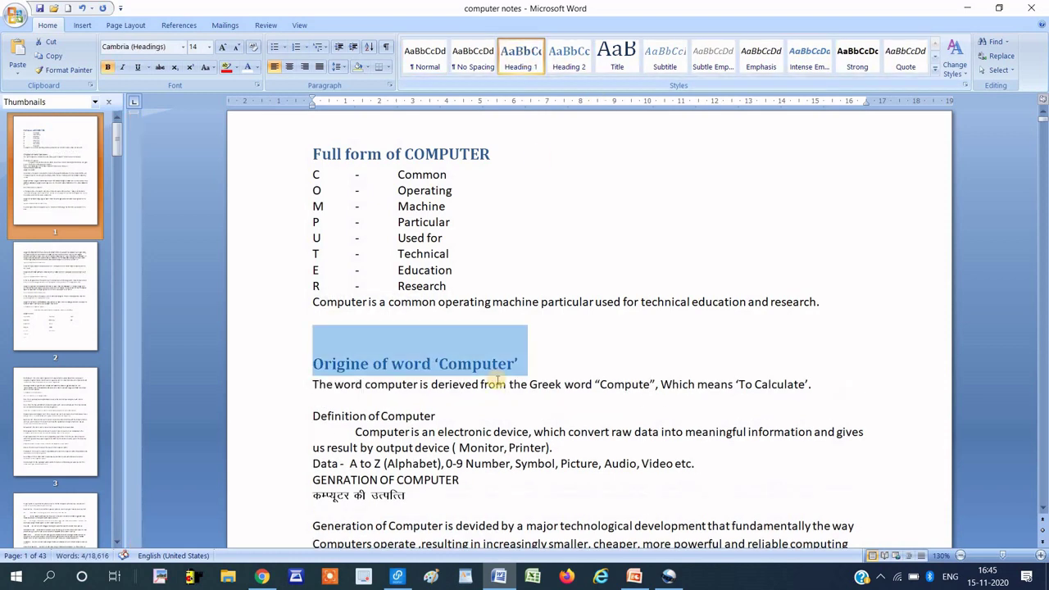
click(430, 407)
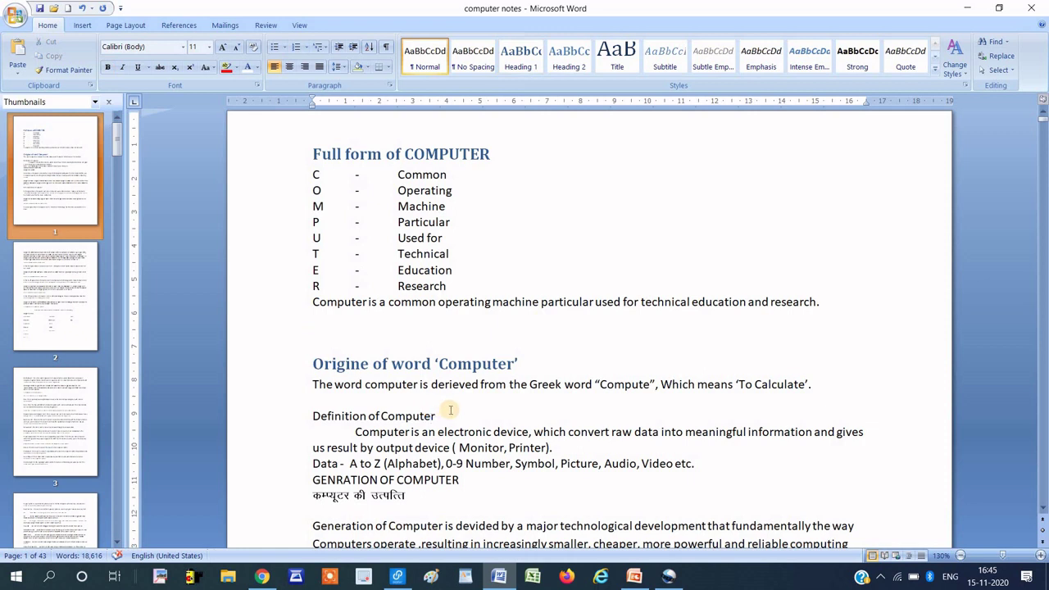
click(307, 415)
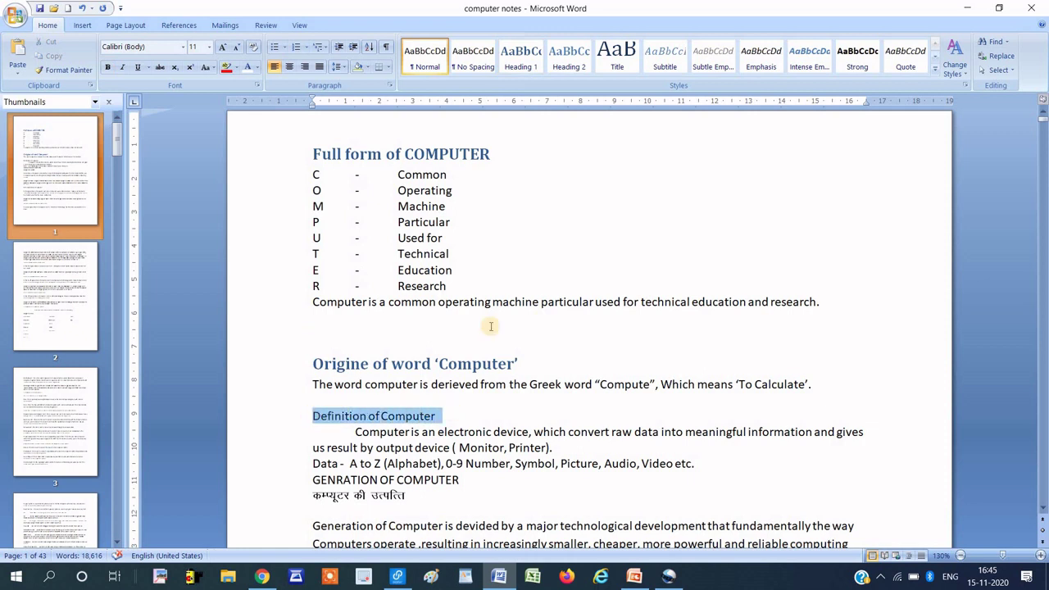
click(573, 65)
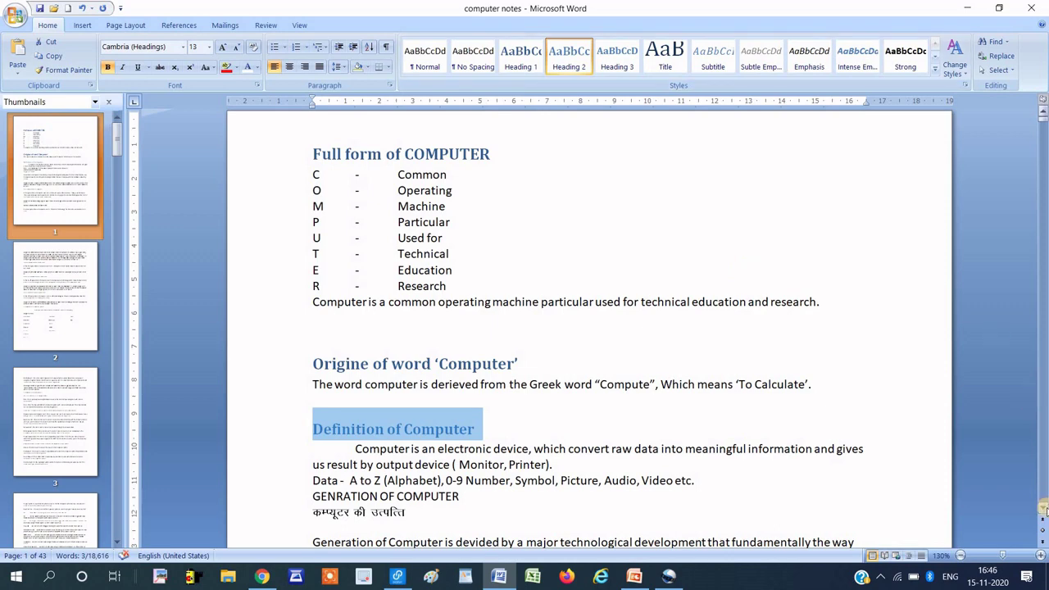
Make the GENRATION OF COMPUTER line a Heading 1.
click(1044, 509)
click(1044, 510)
click(1044, 509)
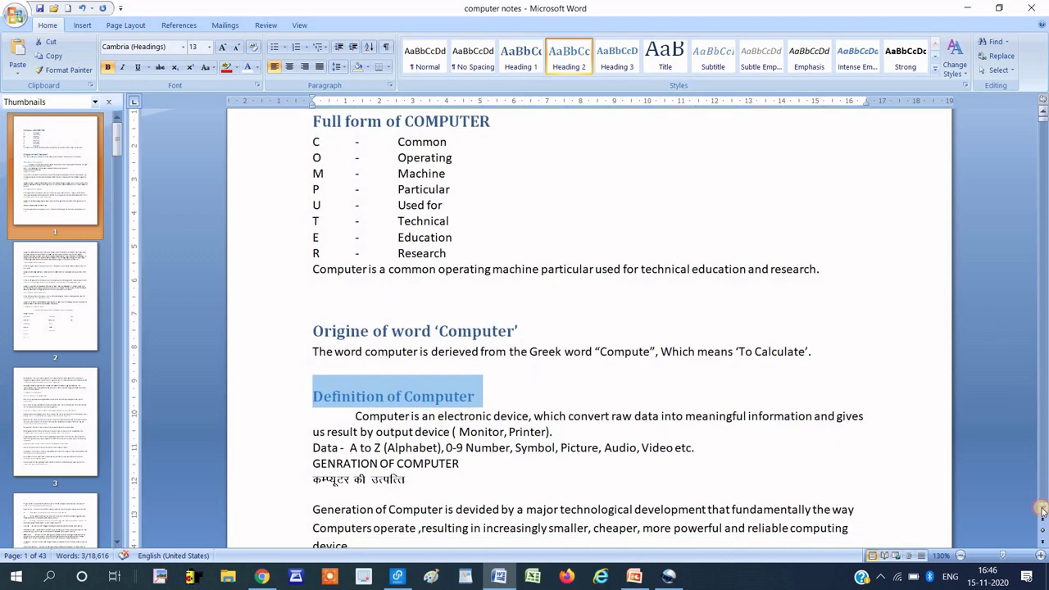
click(1043, 510)
click(1043, 509)
click(1043, 510)
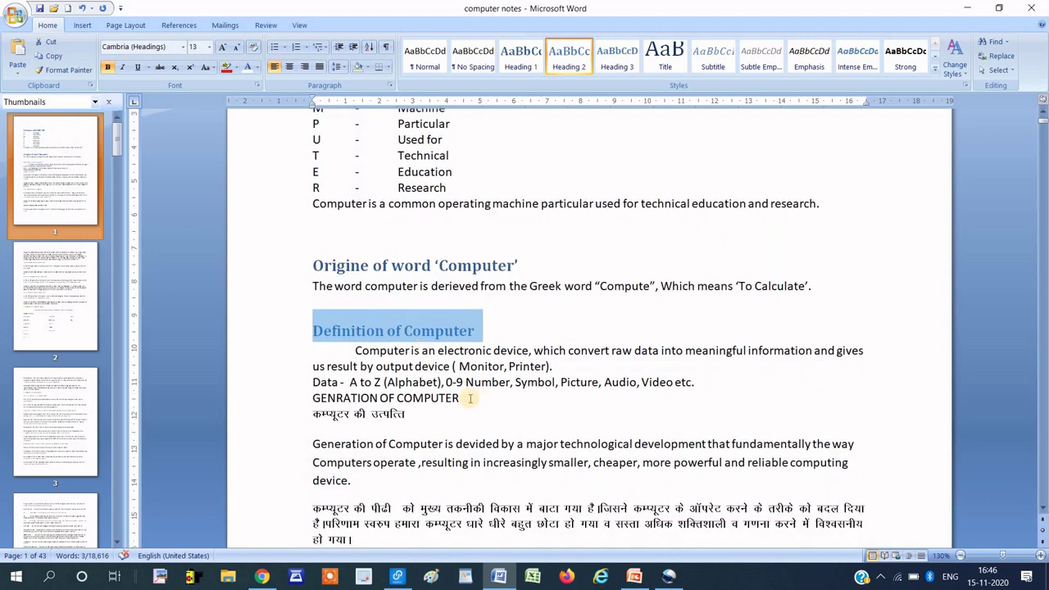
drag(470, 398, 309, 398)
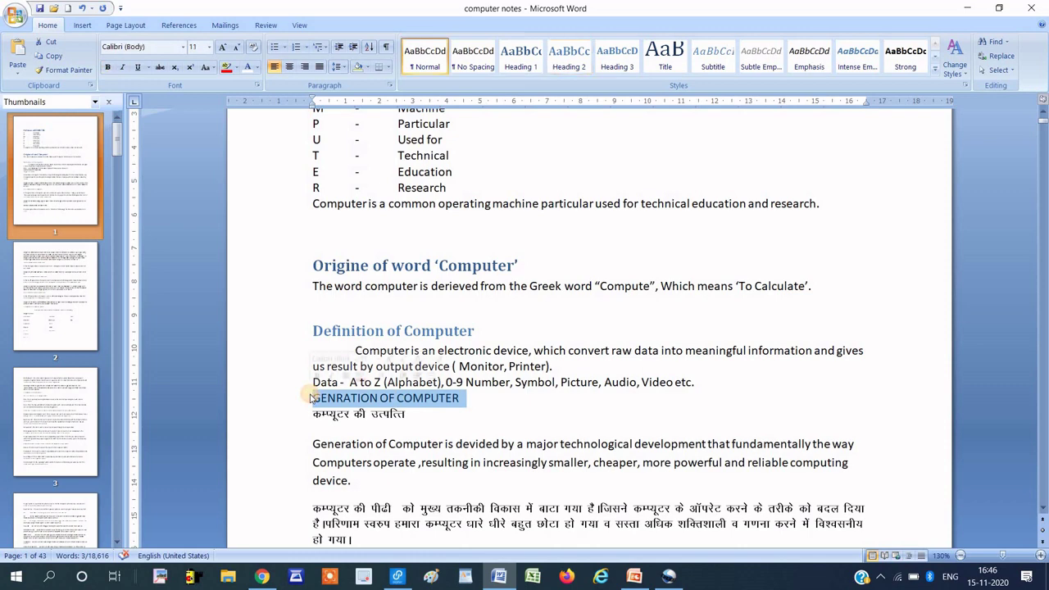
click(528, 64)
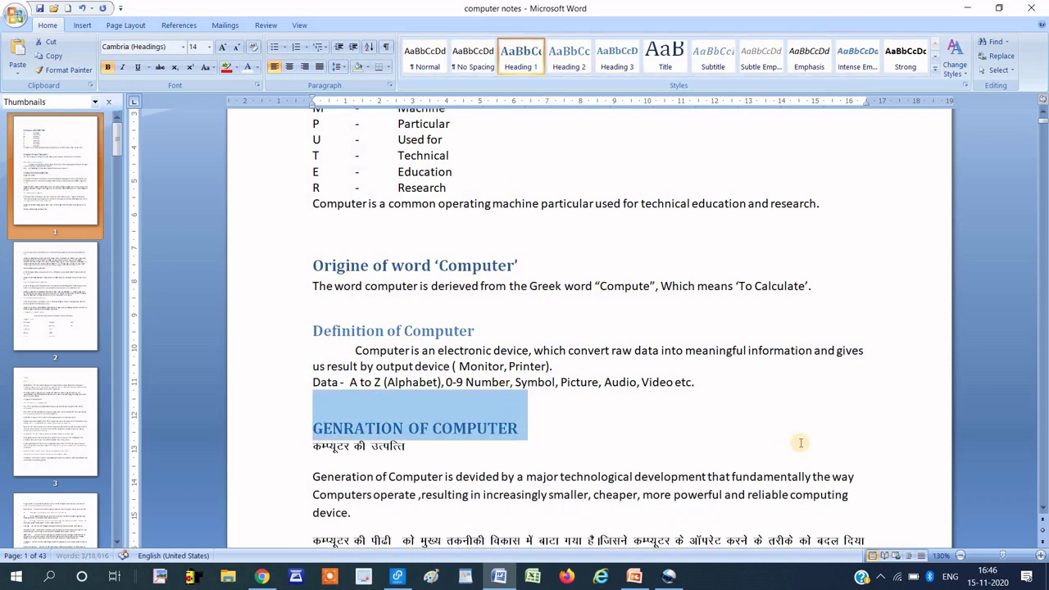
Apply Heading 2 to the First and Fourth Generation of Computer titles.
scroll(1042, 514, down, 3)
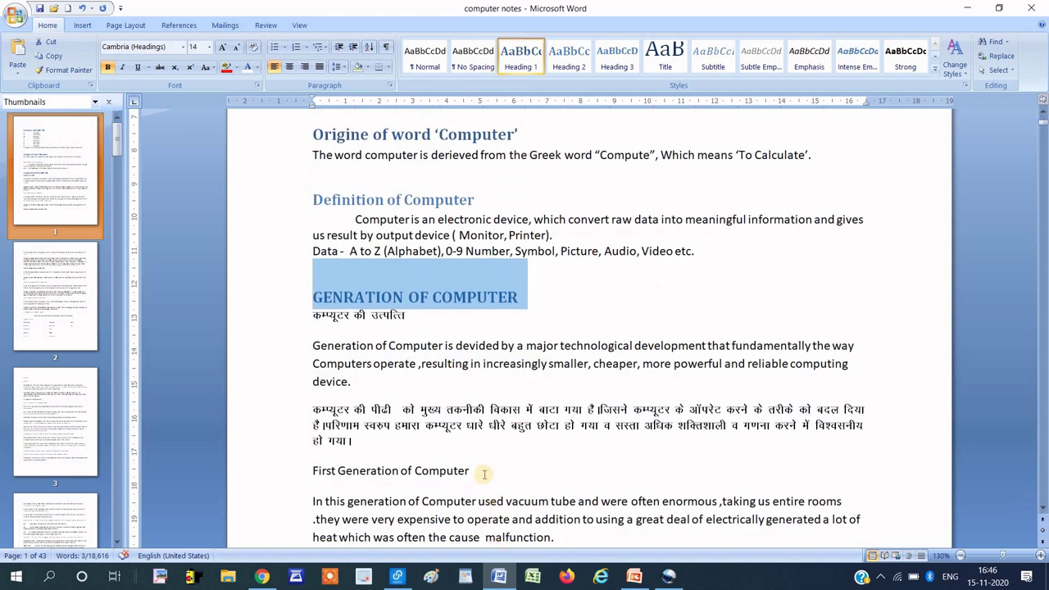
mouse_move(479, 474)
mouse_down()
mouse_move(323, 457)
mouse_move(320, 470)
mouse_up()
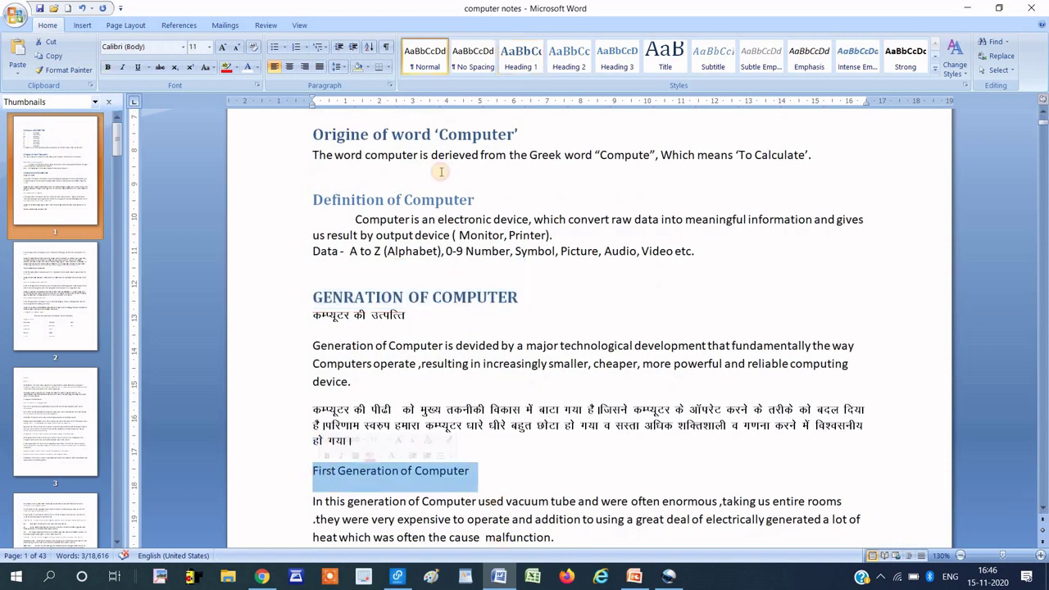
click(555, 61)
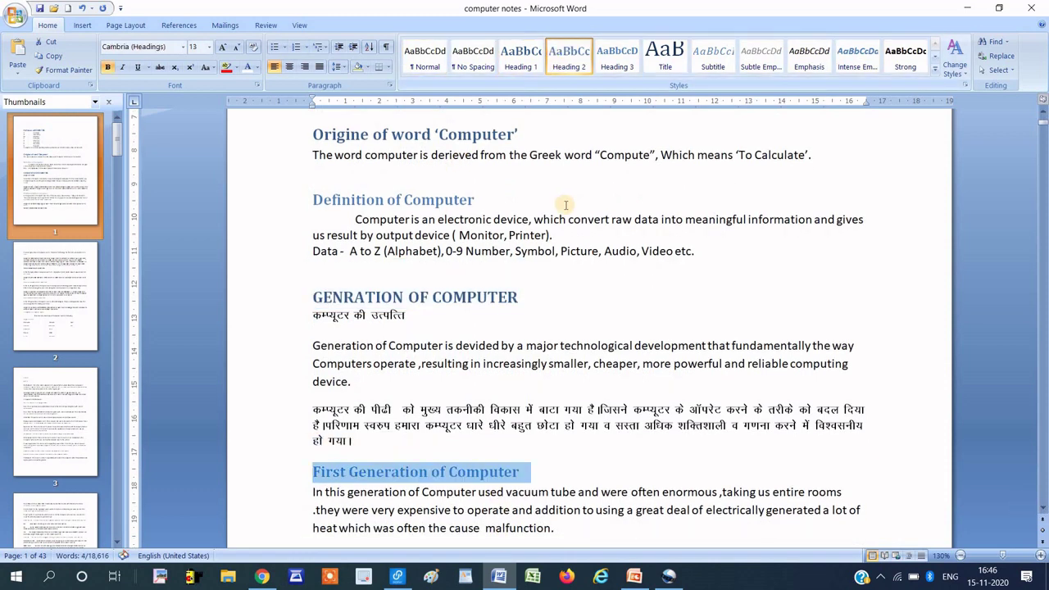
scroll(402, 410, down, 10)
double_click(405, 414)
triple_click(404, 413)
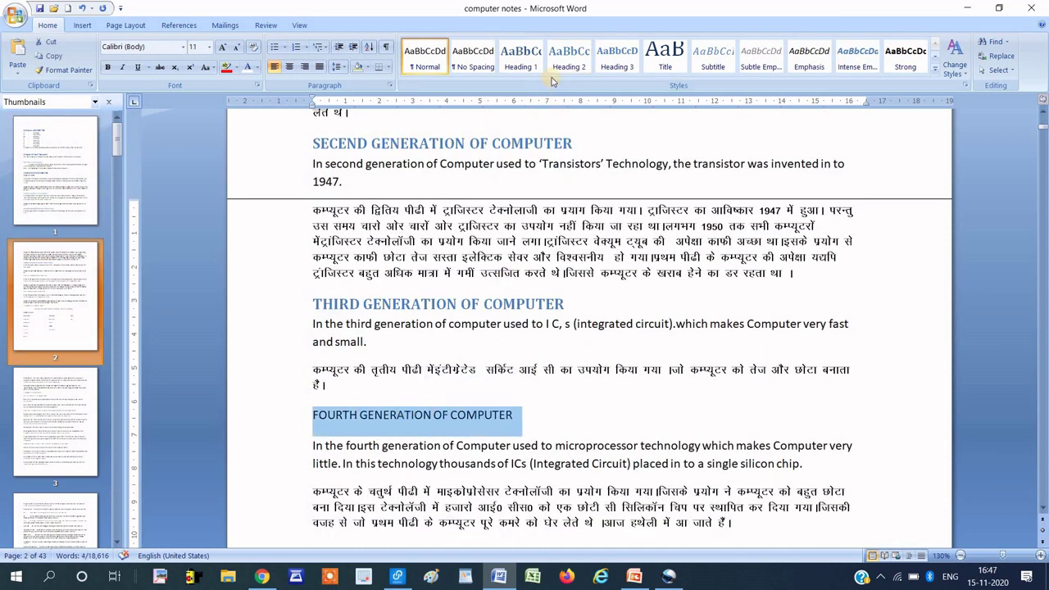
click(568, 58)
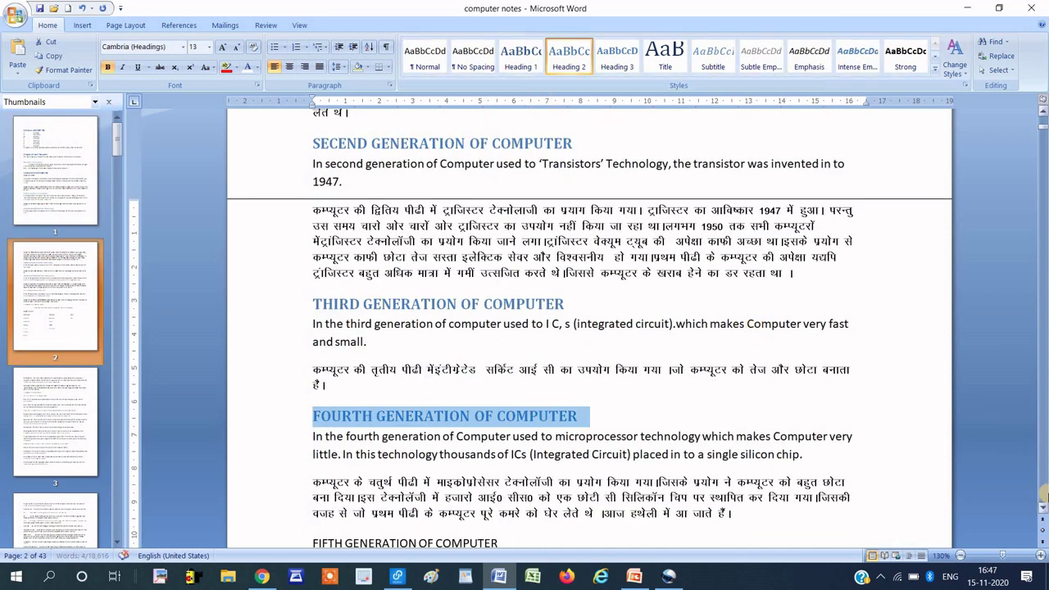
Style Fifth Generation of Computer as Heading 2 and select the Component of Computer System line.
click(1041, 508)
scroll(1041, 508, down, 3)
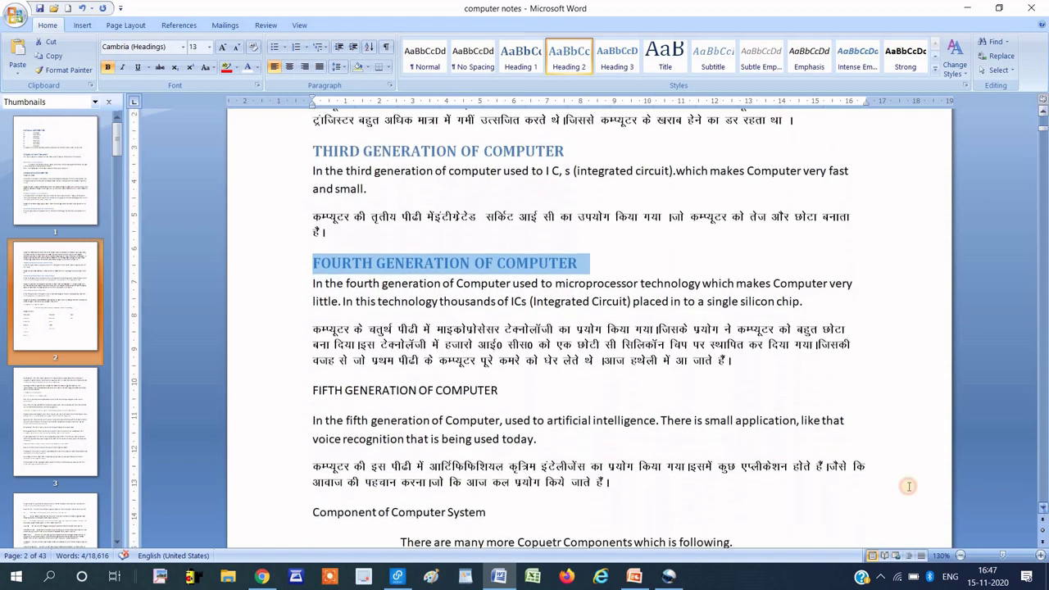
click(409, 381)
triple_click(410, 380)
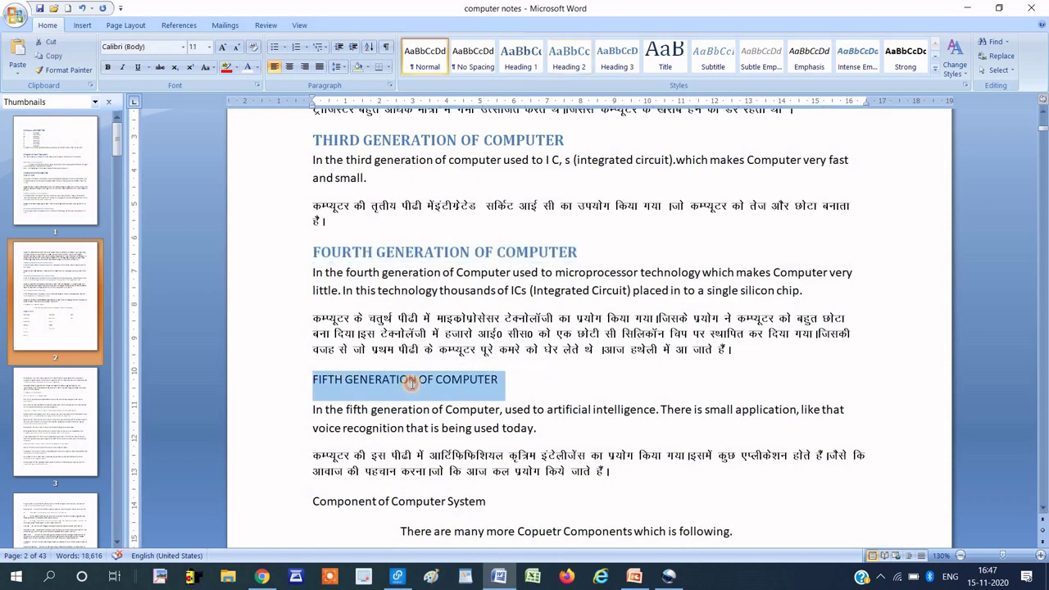
click(567, 66)
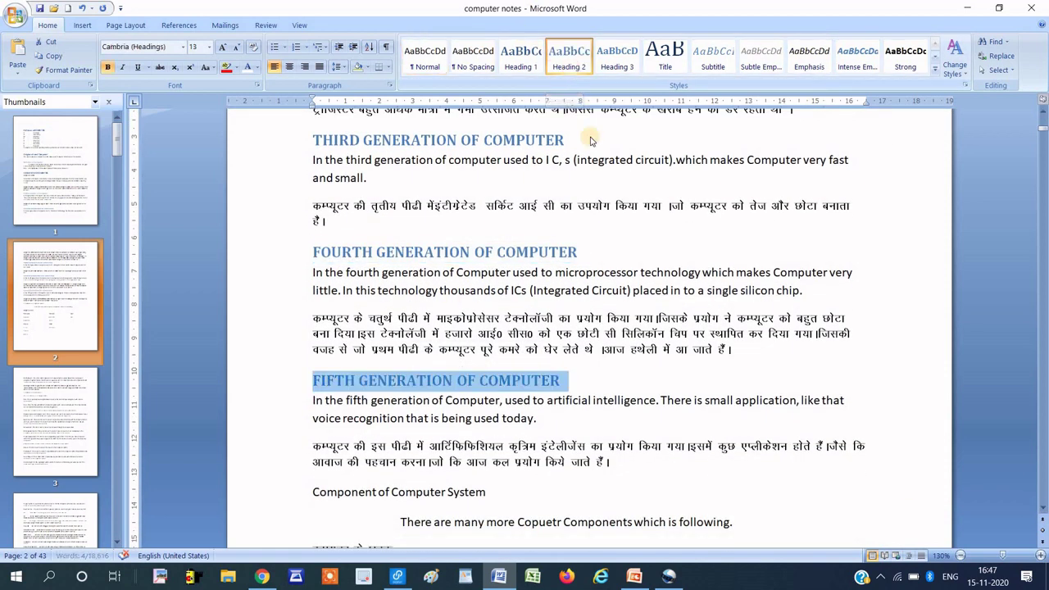
triple_click(388, 491)
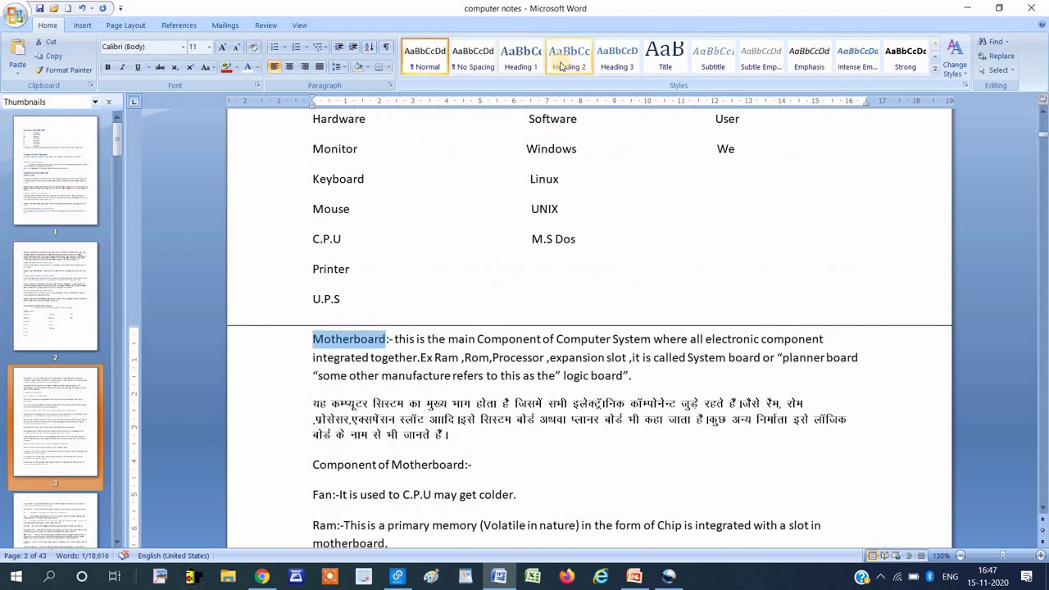
Make Motherboard, What is bus? and INPUT DEVICE AND OUTPUT DEVICE Heading 1 titles.
click(560, 65)
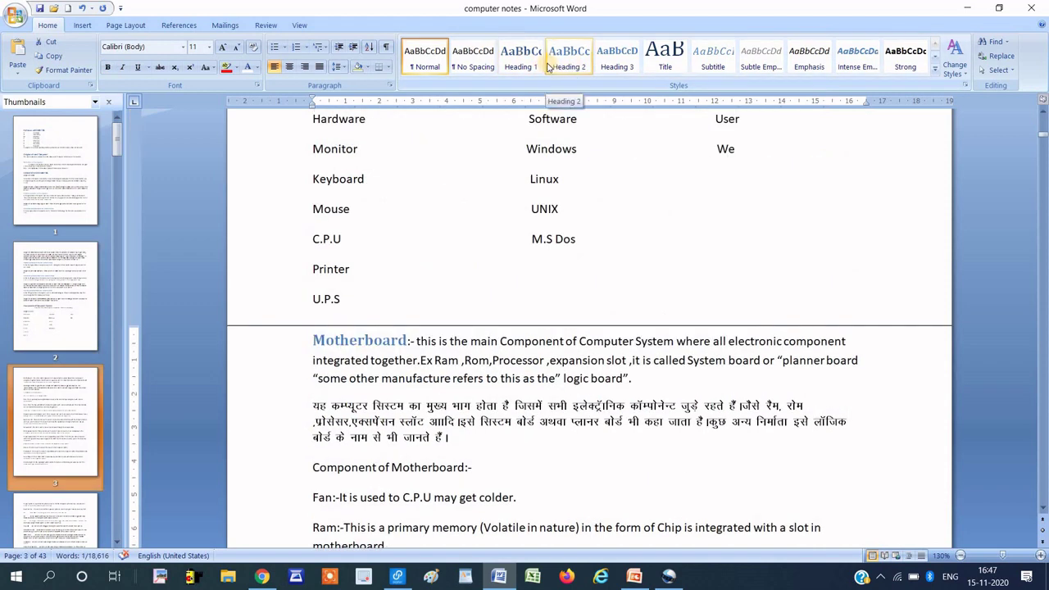
click(521, 58)
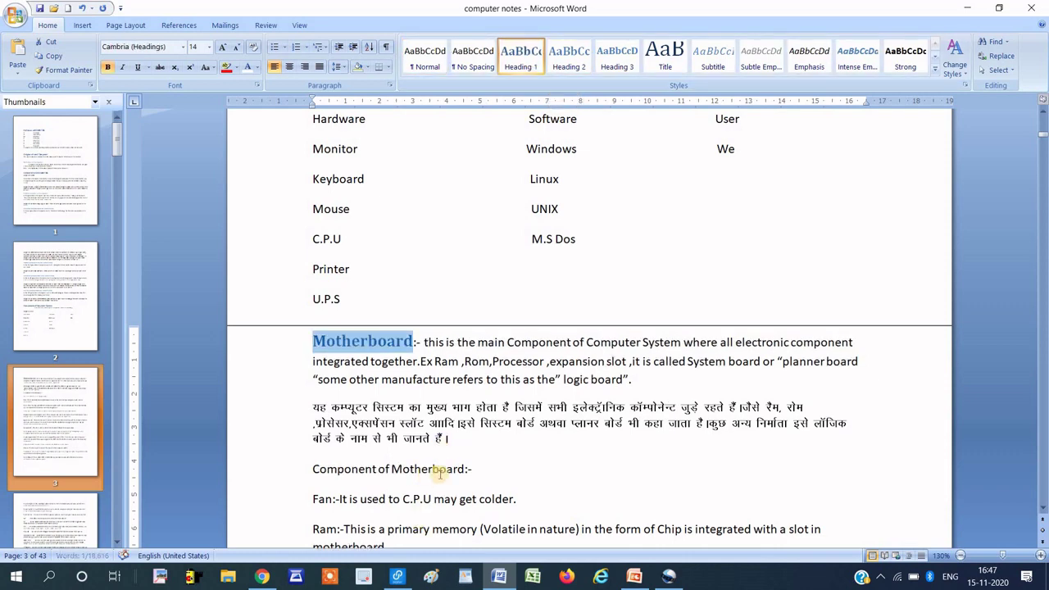
double_click(420, 467)
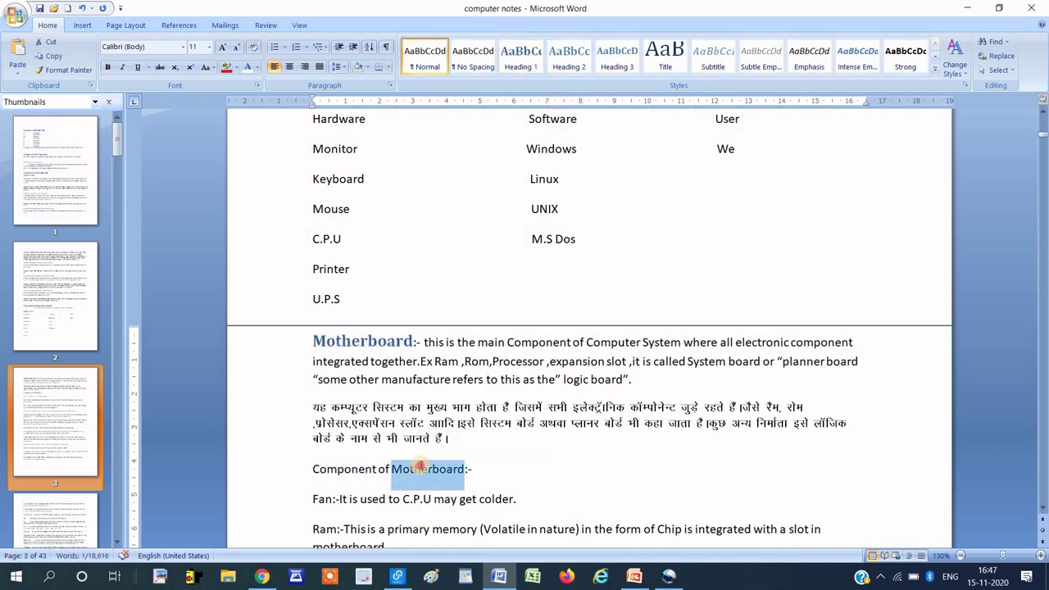
scroll(414, 447, down, 18)
triple_click(326, 403)
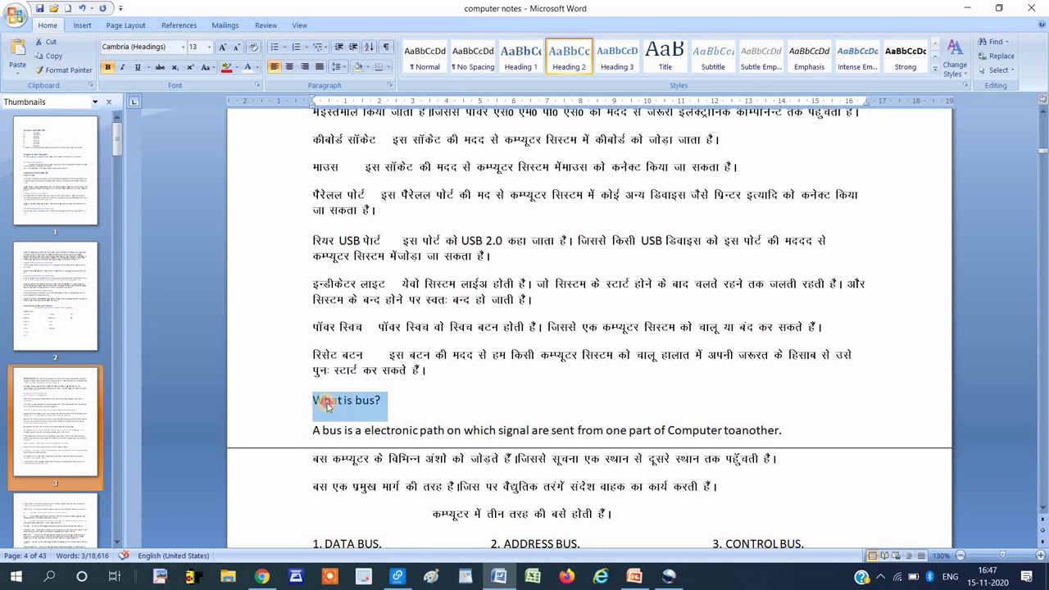
click(518, 57)
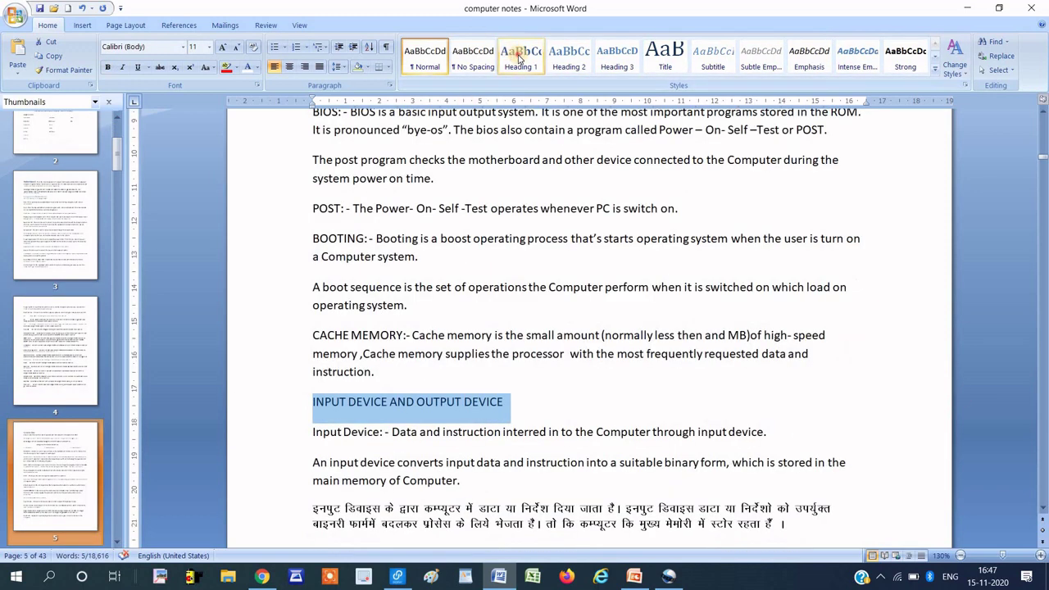
click(519, 57)
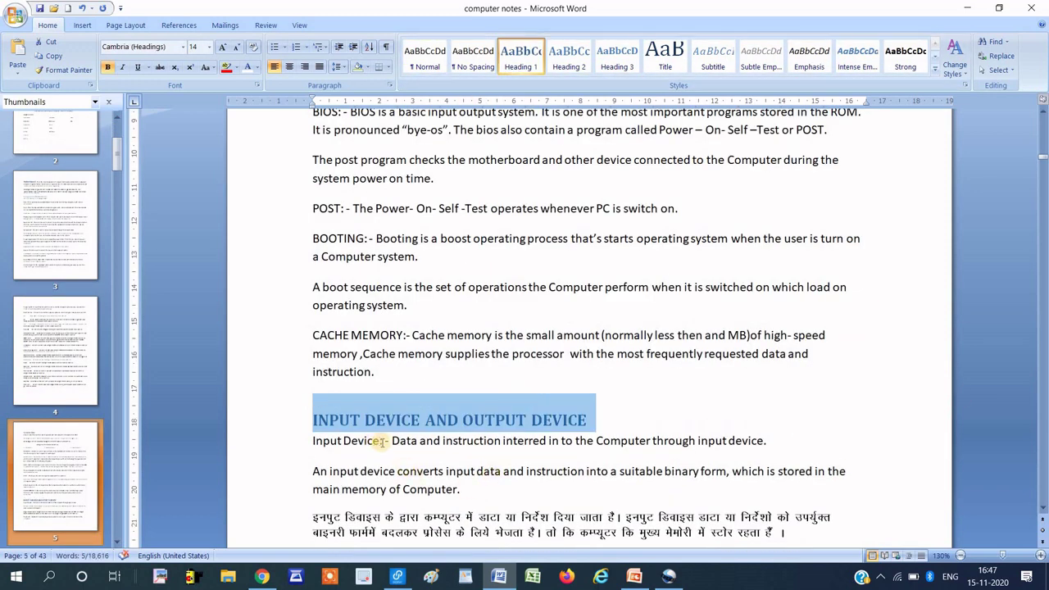
Style Input Device as Heading 2, Key board as Heading 3, and Numerical Key and Alpha keys as Heading 4.
drag(383, 440, 312, 441)
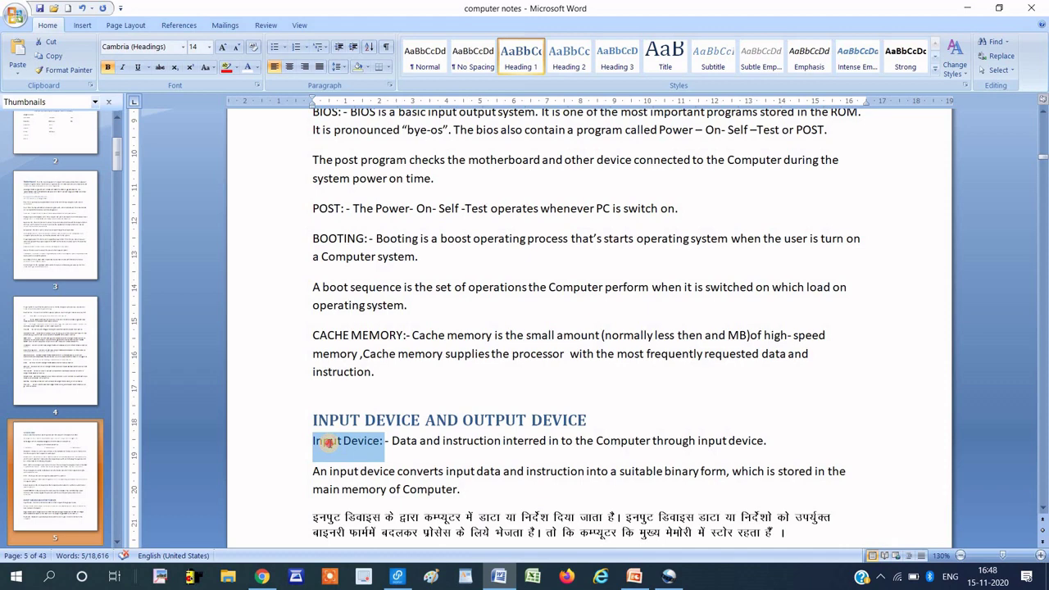
click(567, 54)
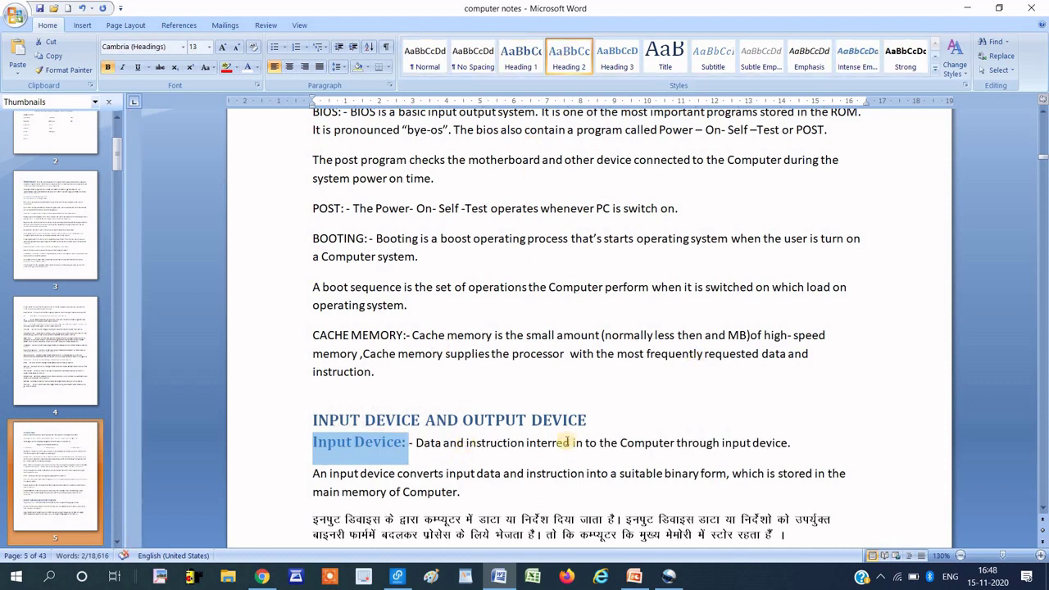
click(617, 59)
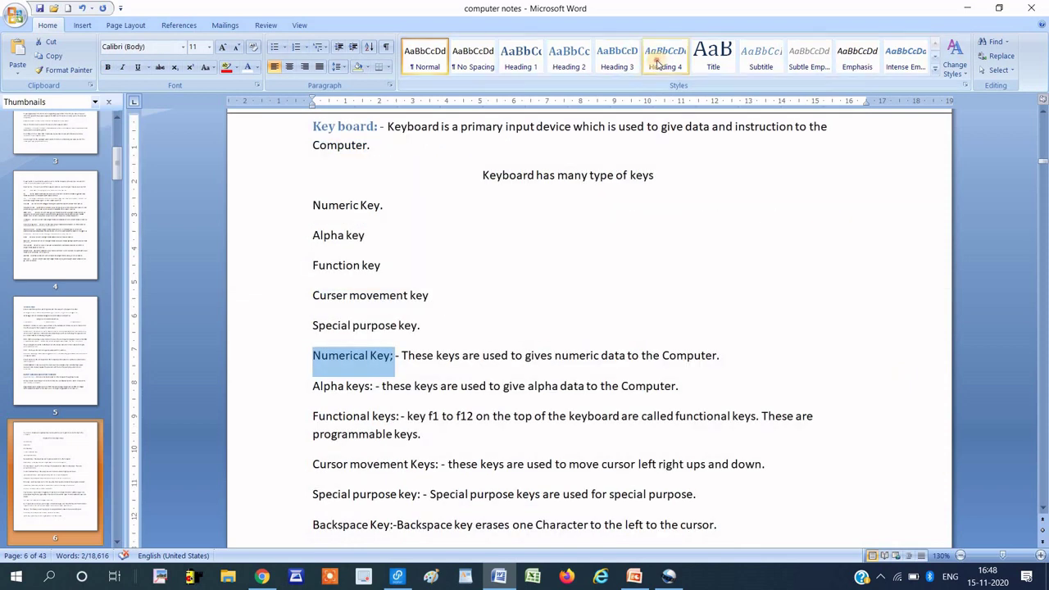
click(659, 61)
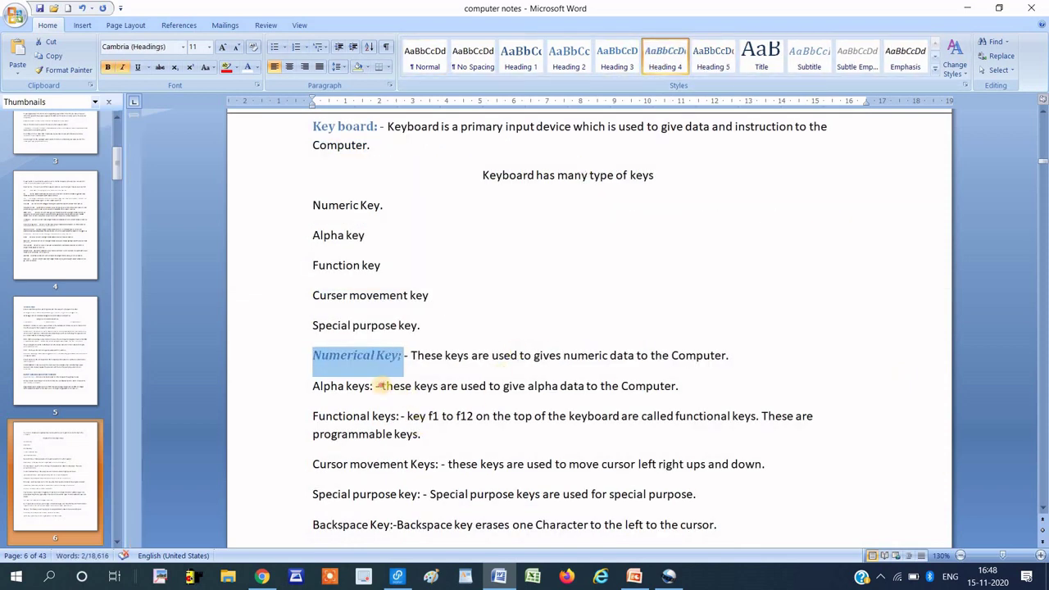
drag(379, 386, 298, 391)
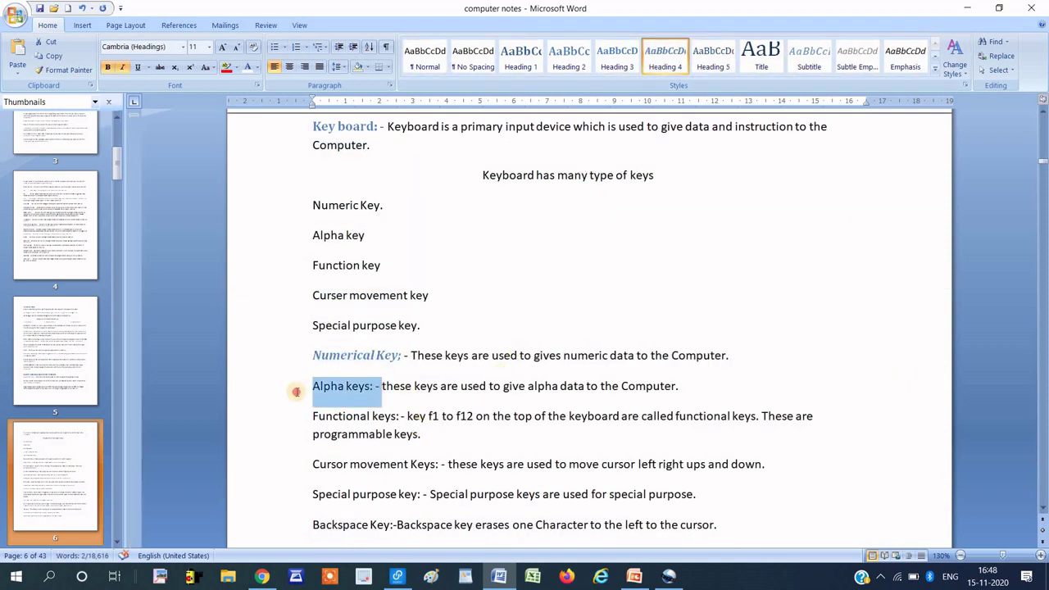
click(662, 66)
scroll(1043, 508, down, 5)
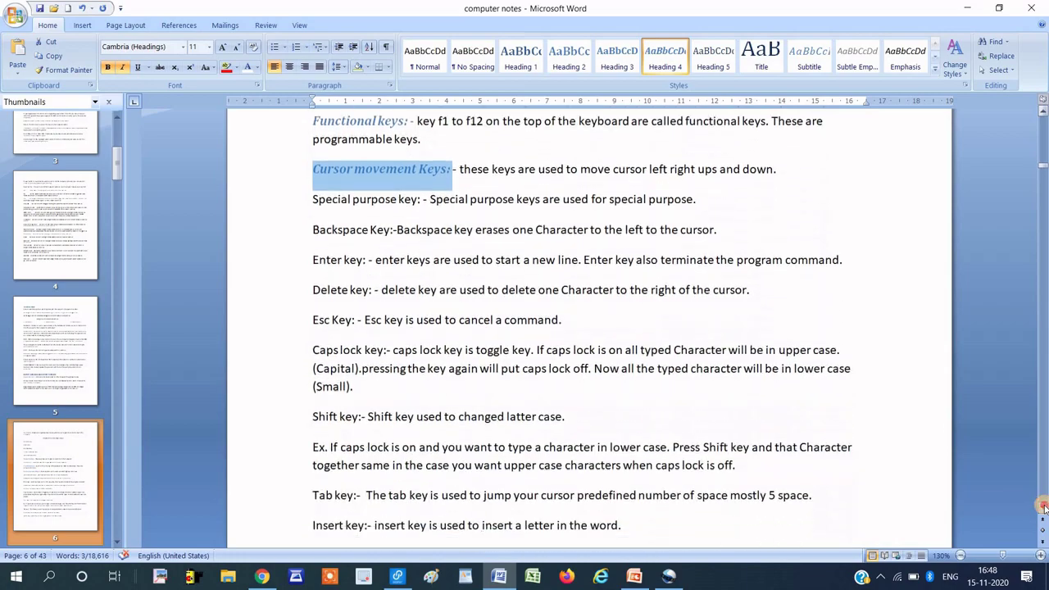
scroll(1043, 508, down, 4)
scroll(1043, 508, down, 2)
scroll(1043, 507, down, 3)
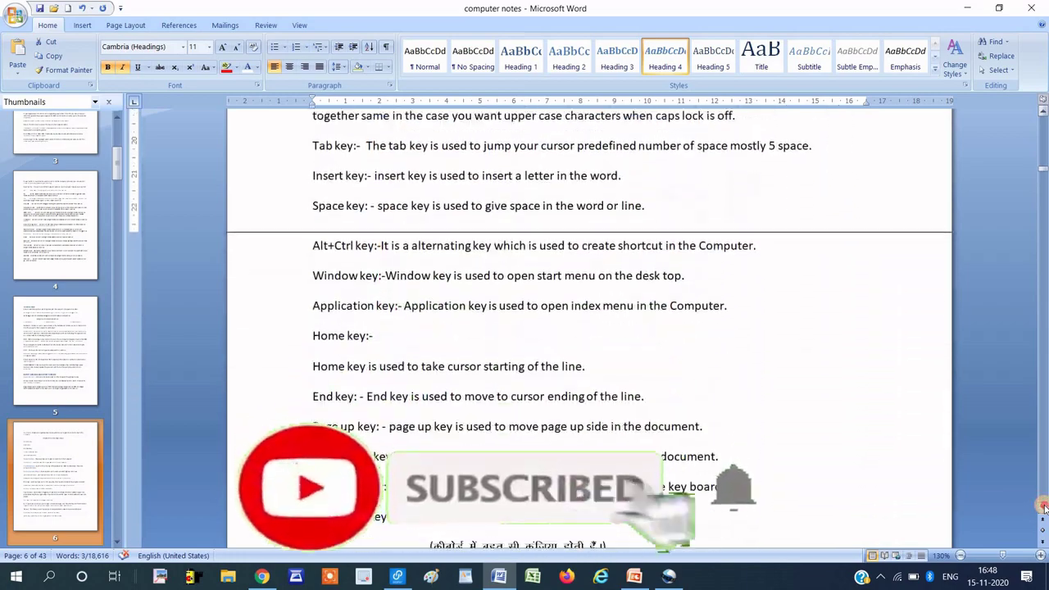
scroll(1043, 507, down, 2)
scroll(1042, 508, down, 1)
scroll(1043, 508, down, 3)
scroll(1042, 508, down, 3)
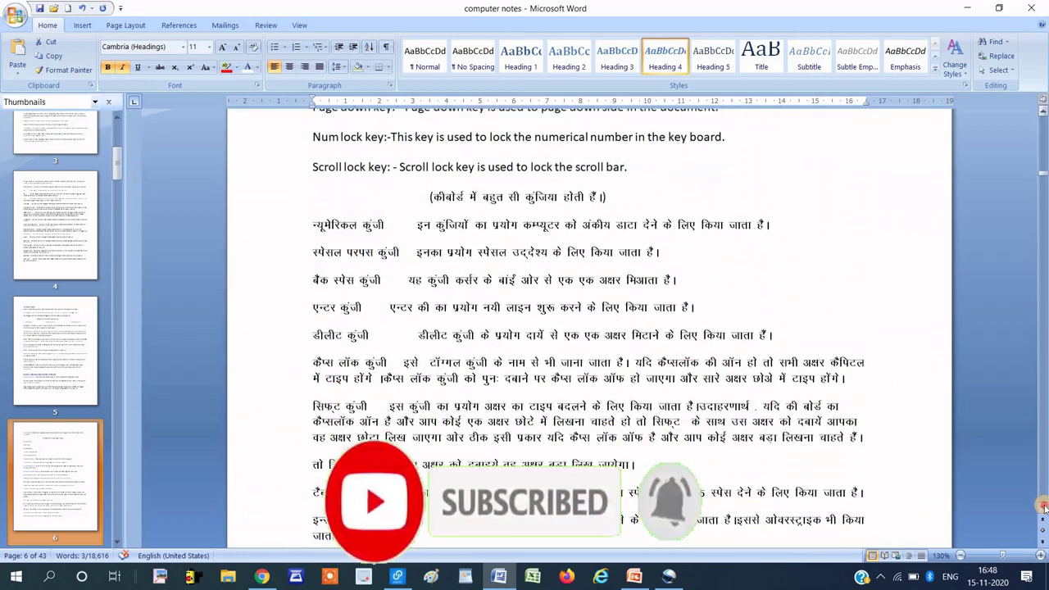
scroll(1043, 508, down, 3)
scroll(1043, 508, down, 2)
scroll(1043, 508, down, 2)
scroll(1043, 508, down, 1)
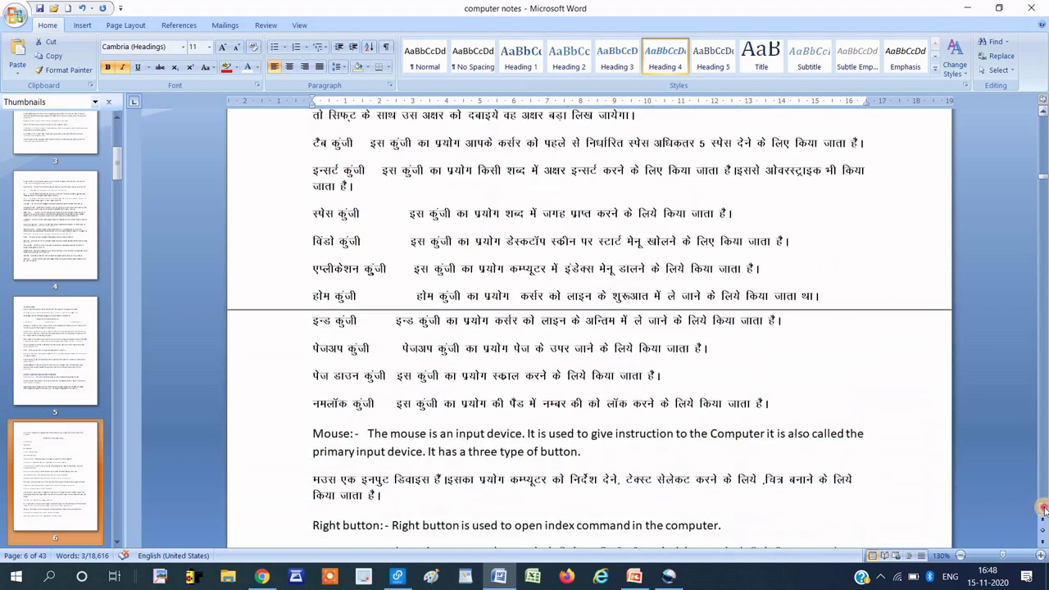
scroll(1042, 508, down, 1)
Make the Mouse: label a Heading 2.
click(361, 390)
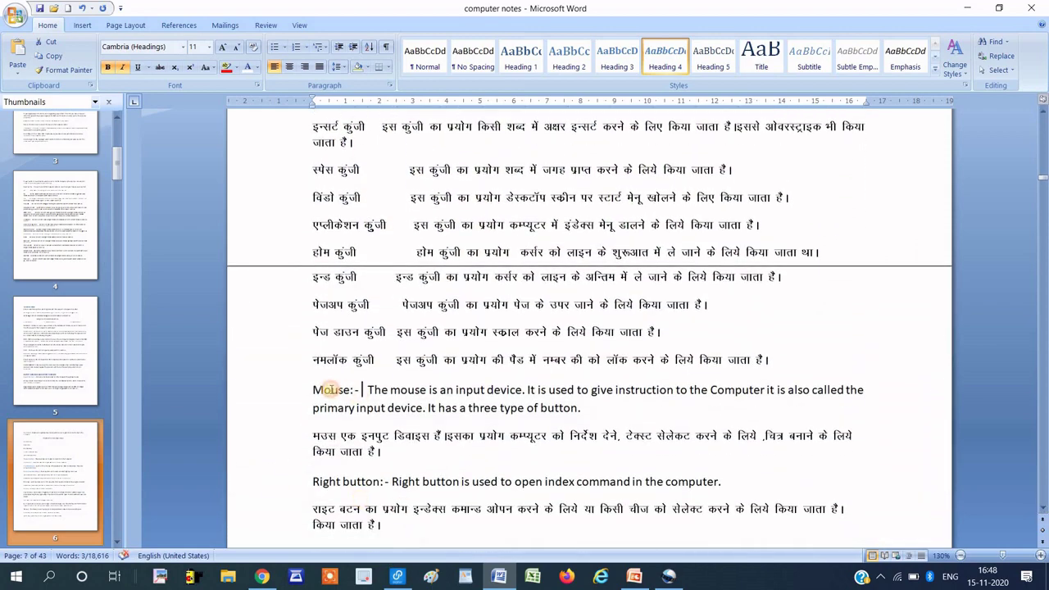
double_click(330, 390)
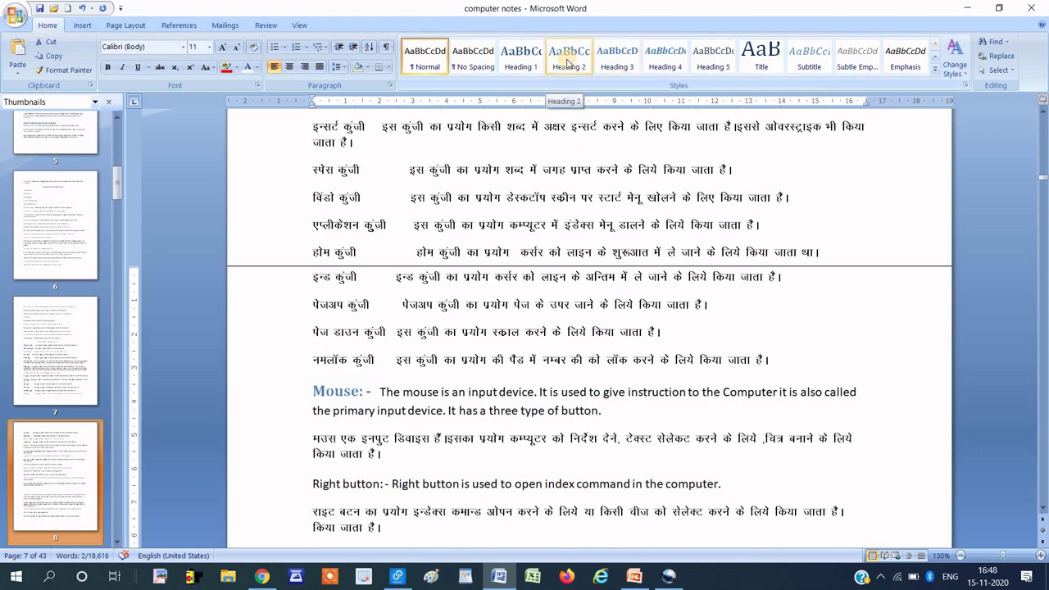
click(567, 61)
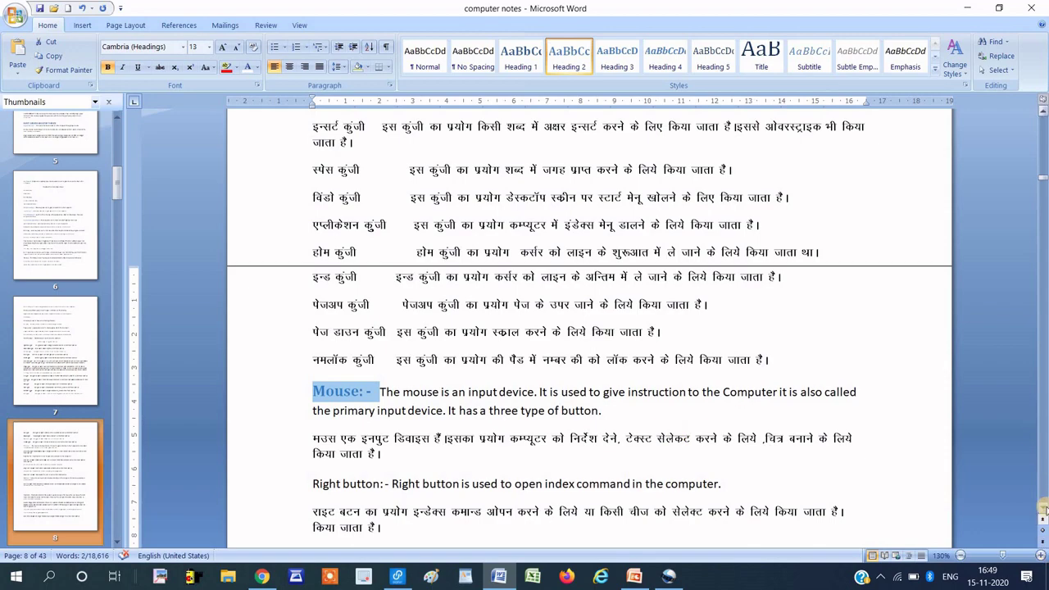
Apply Heading 2 to the remaining device labels through Light pen, then return to the top.
scroll(1042, 510, down, 2)
scroll(1043, 508, down, 2)
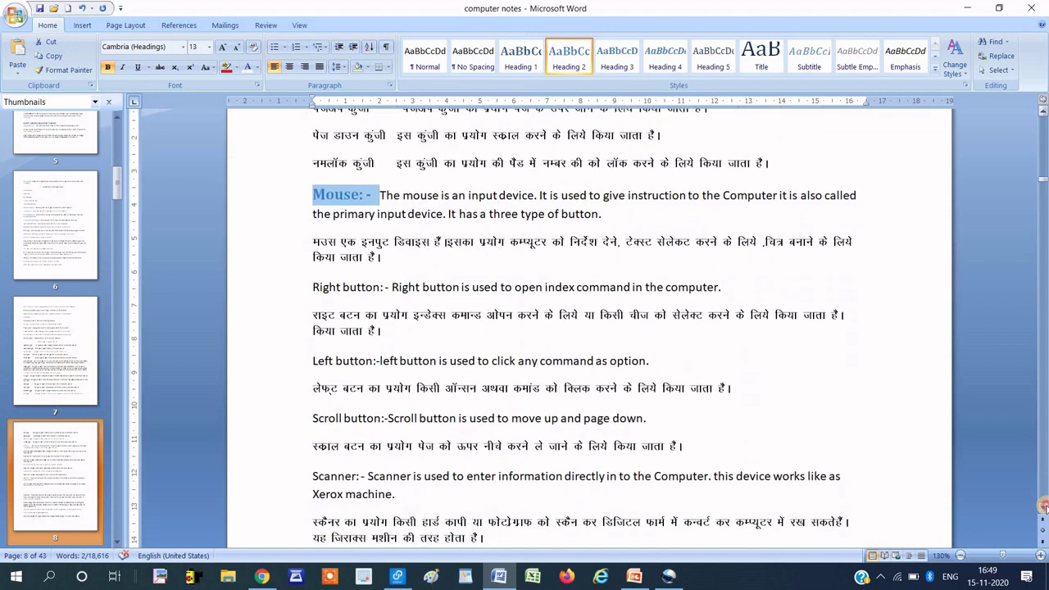
scroll(1043, 507, down, 1)
scroll(1043, 507, down, 2)
scroll(1043, 508, down, 1)
scroll(1043, 508, down, 2)
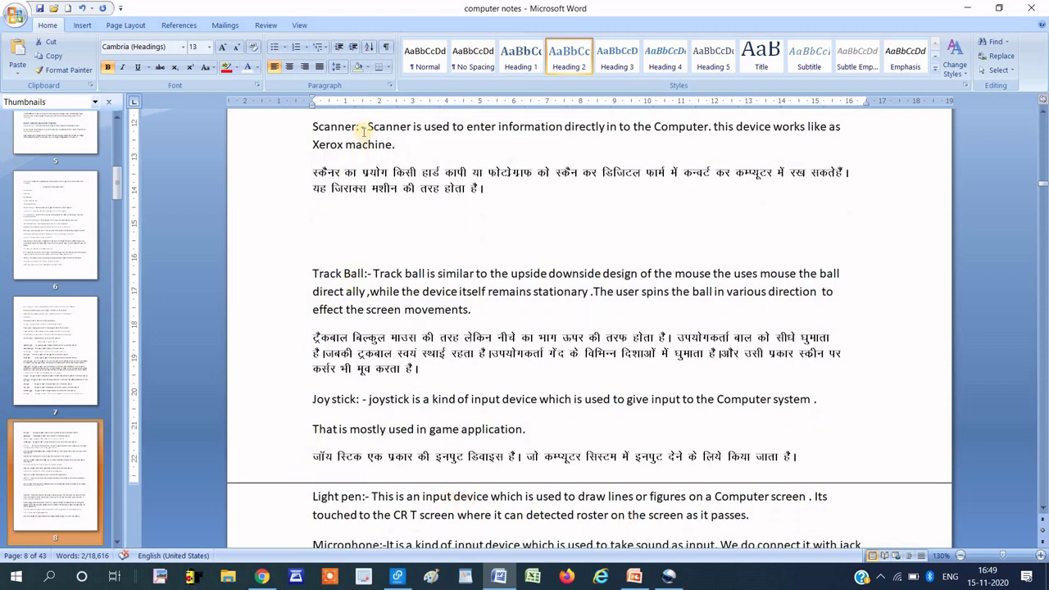
drag(367, 131, 312, 128)
click(569, 57)
drag(312, 496, 370, 497)
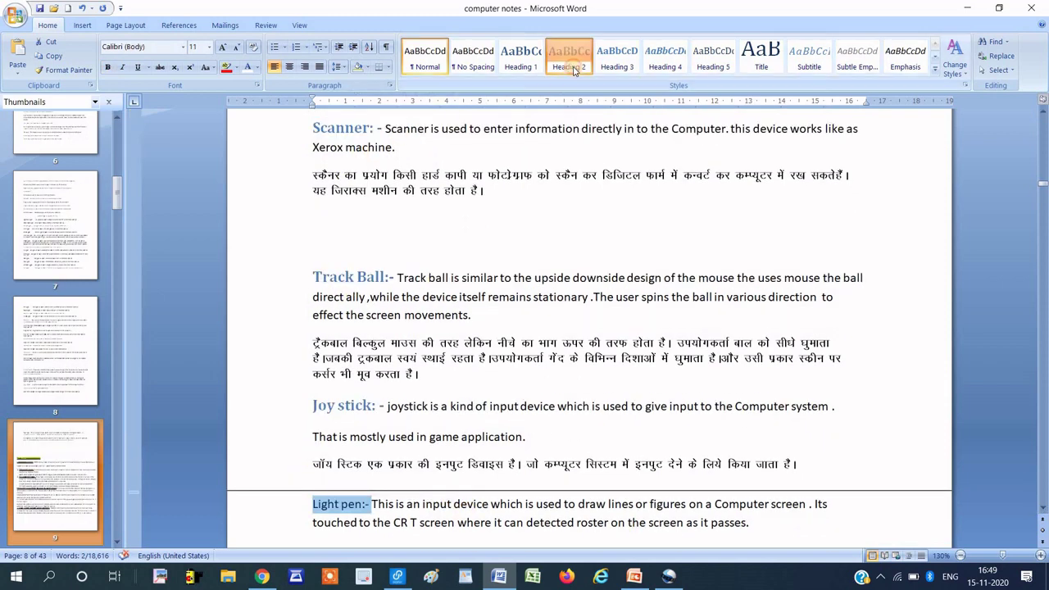
click(573, 70)
drag(1043, 187, 1043, 97)
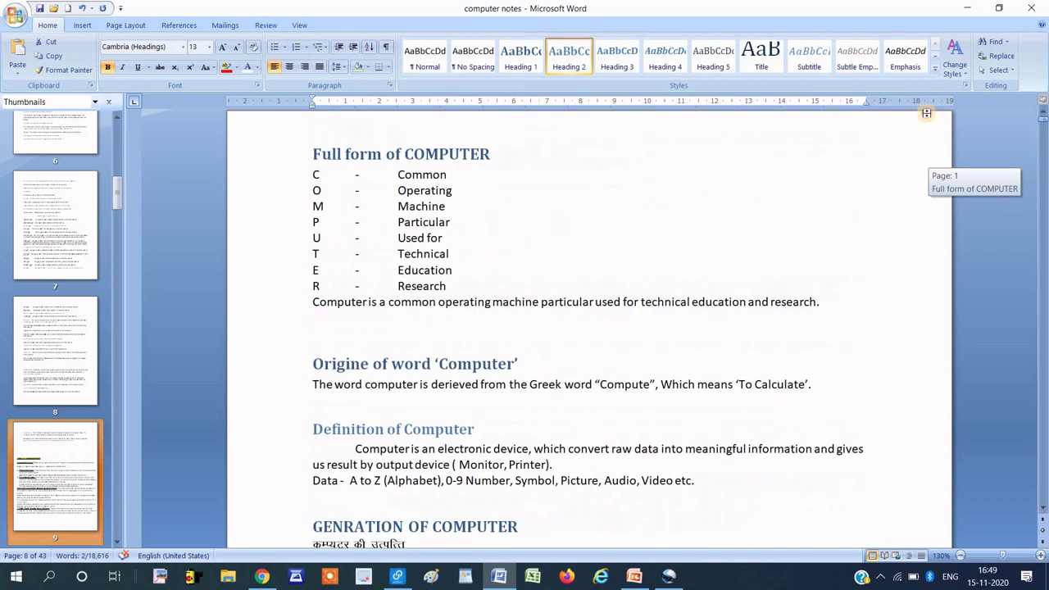
Insert a page break before Full form of COMPUTER, leaving page 1 blank with the cursor on it.
click(177, 26)
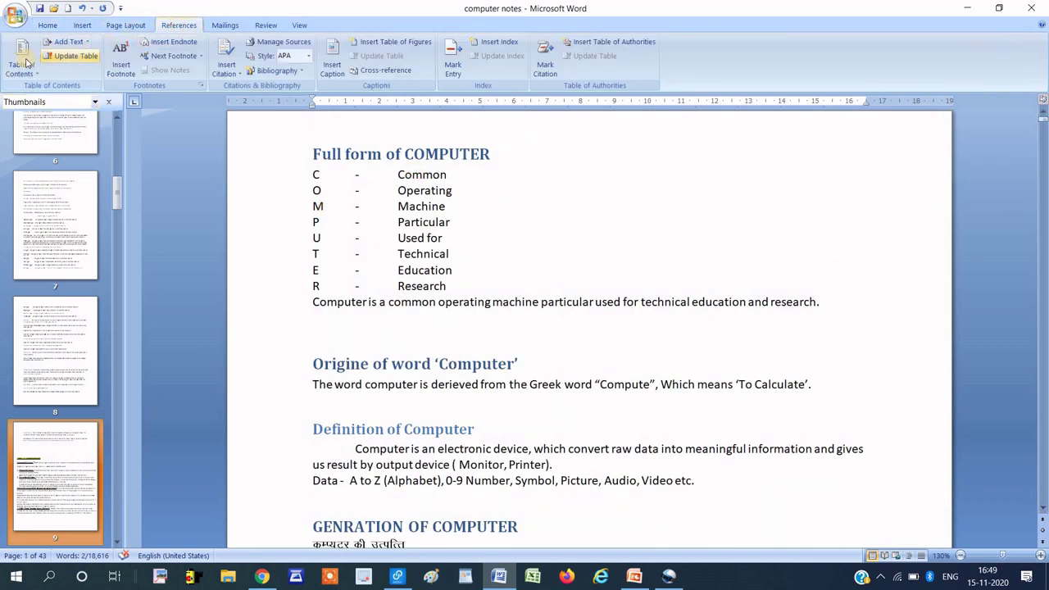
click(430, 163)
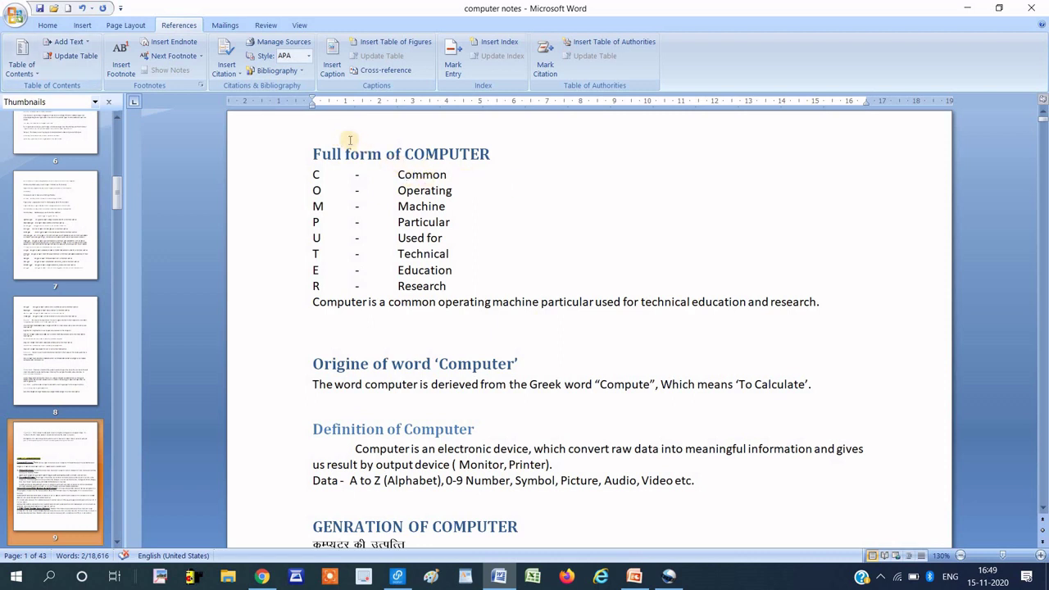
click(320, 140)
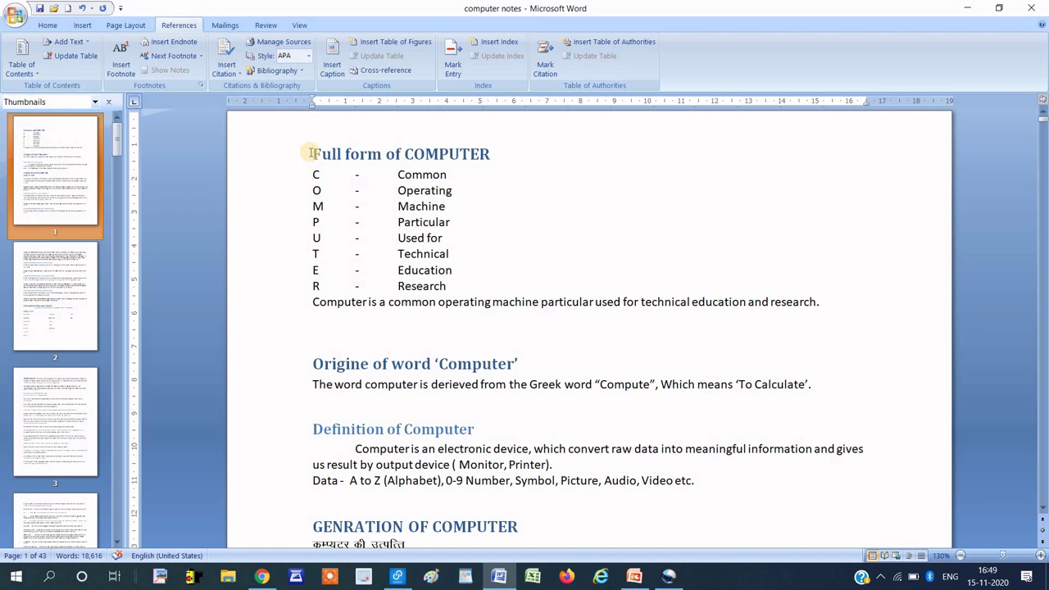
key(ctrl+Return)
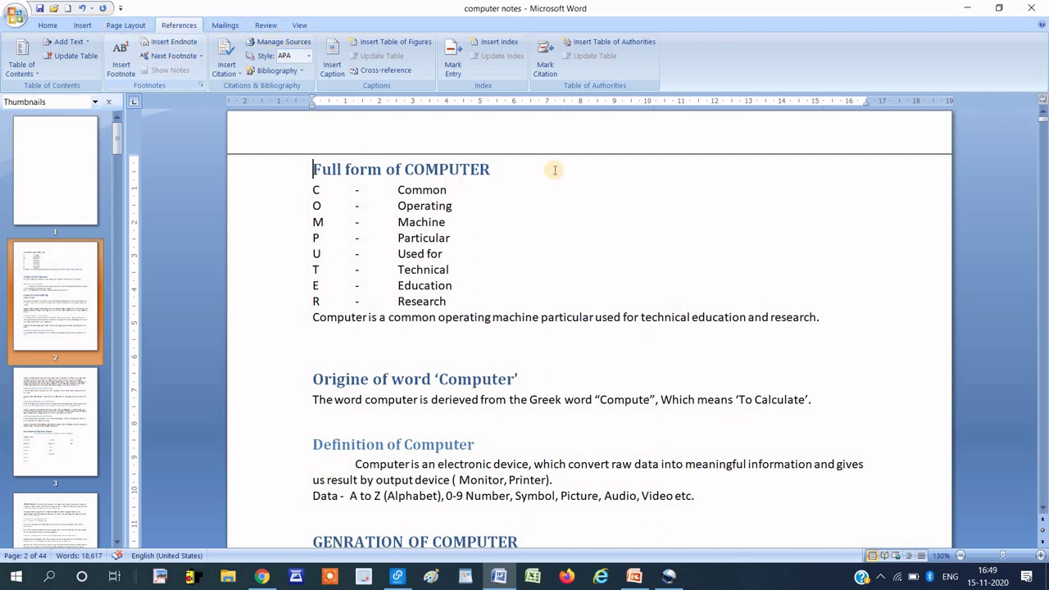
click(634, 137)
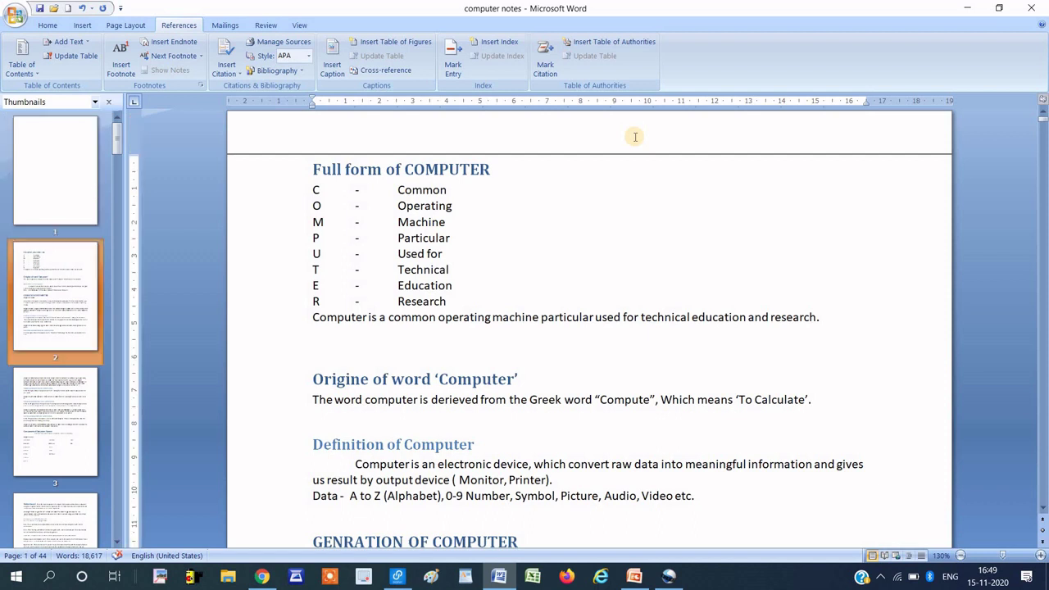
click(635, 136)
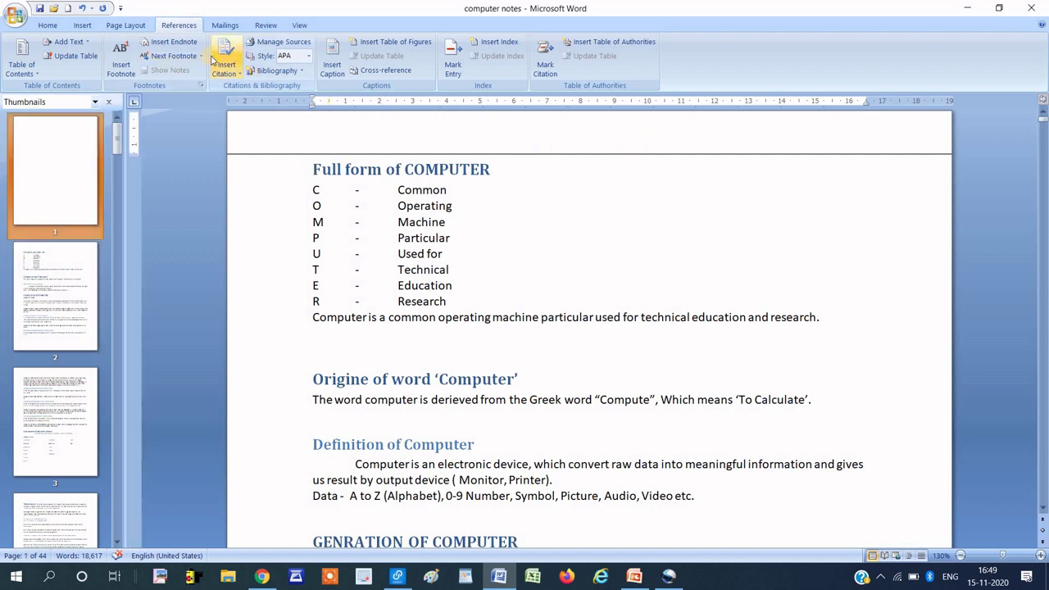
Insert a custom hyperlinked table of contents with 3 heading levels on the first page.
click(14, 57)
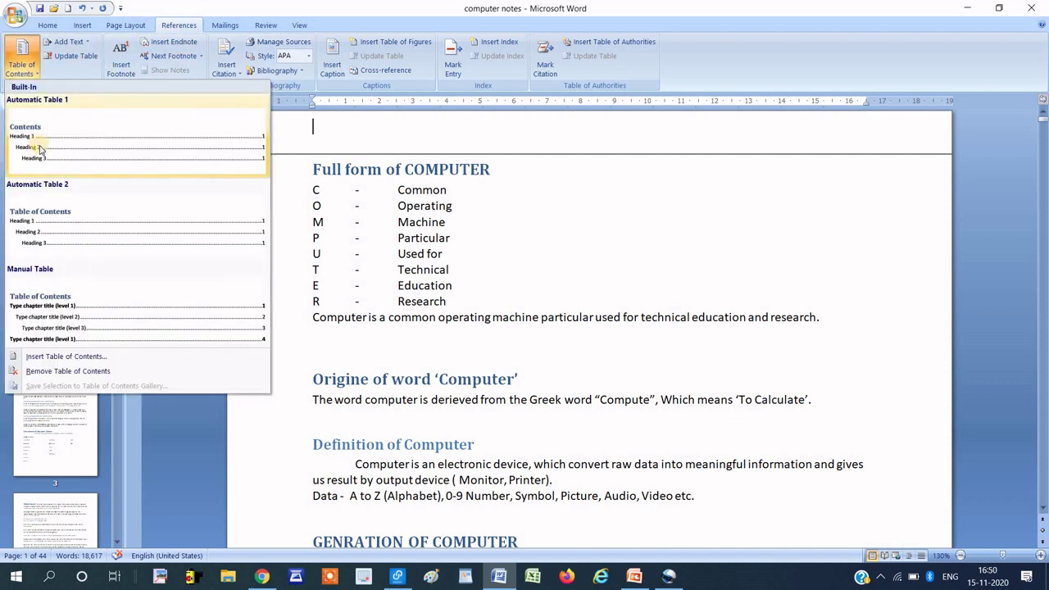
click(54, 356)
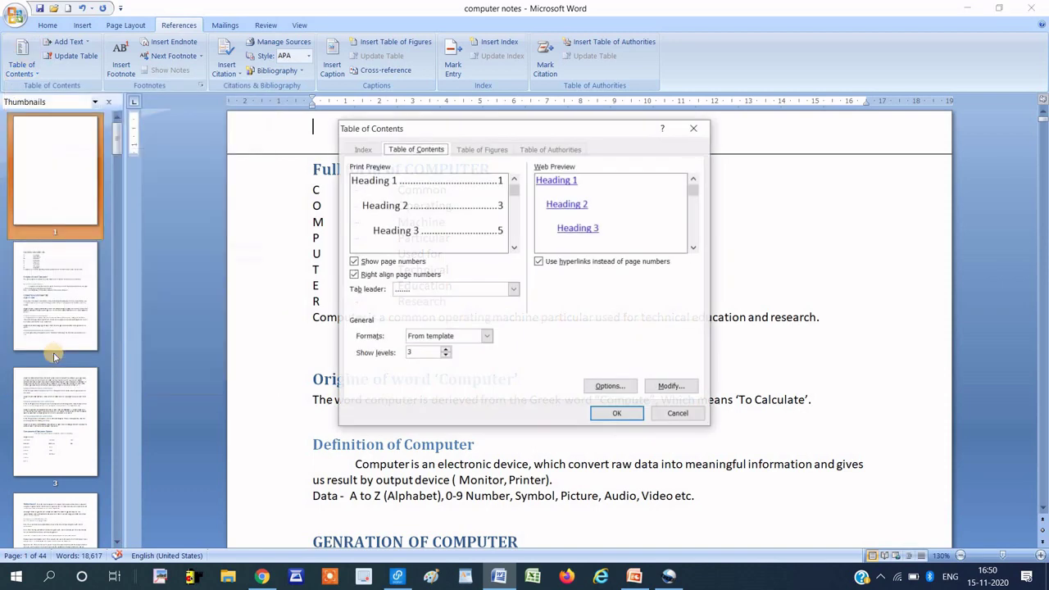
click(614, 415)
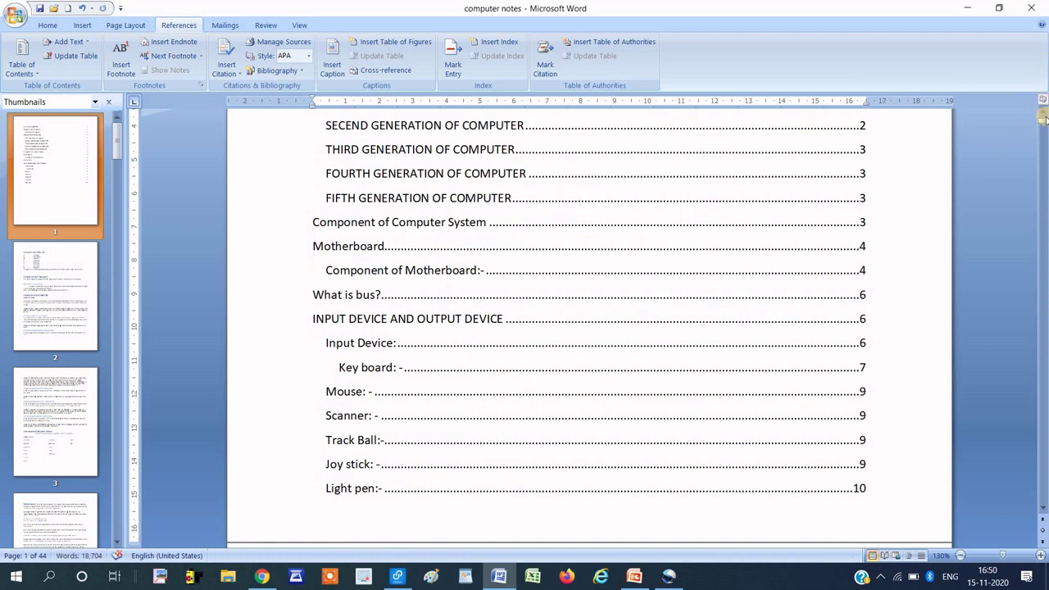
drag(1043, 121, 1044, 106)
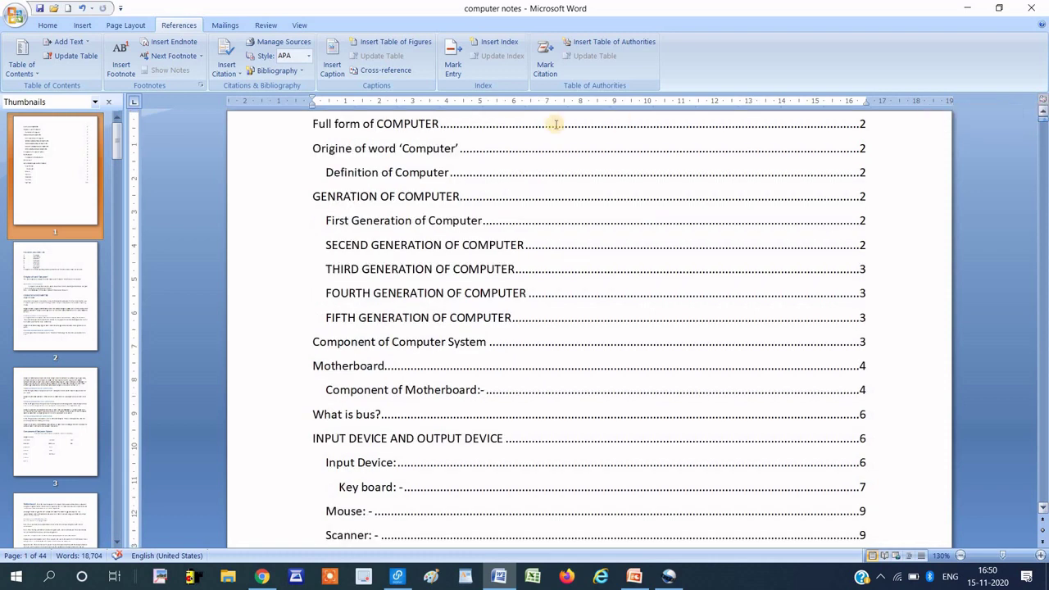
click(418, 133)
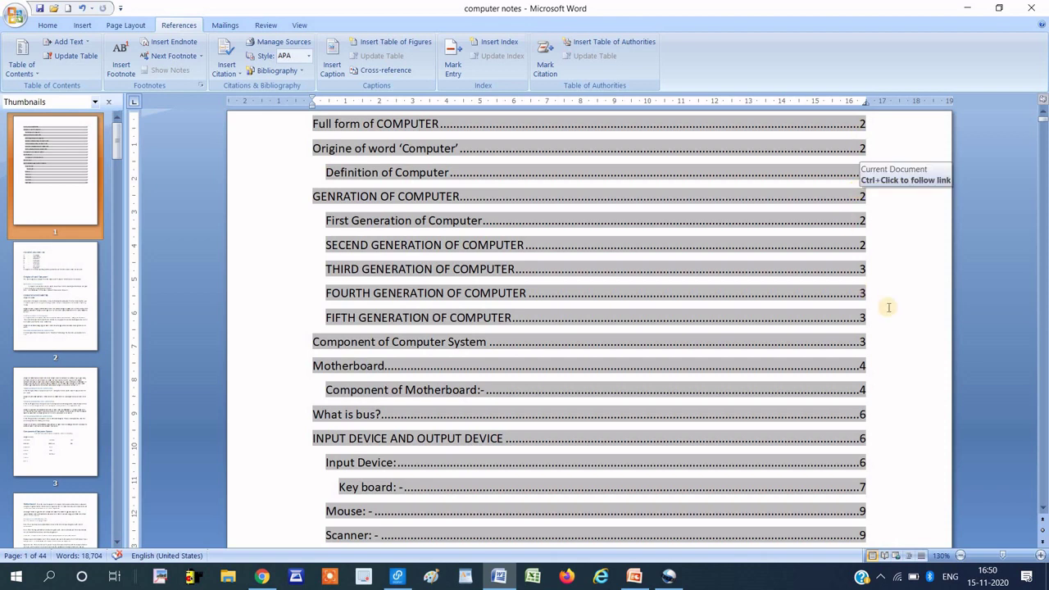
scroll(1041, 514, down, 1)
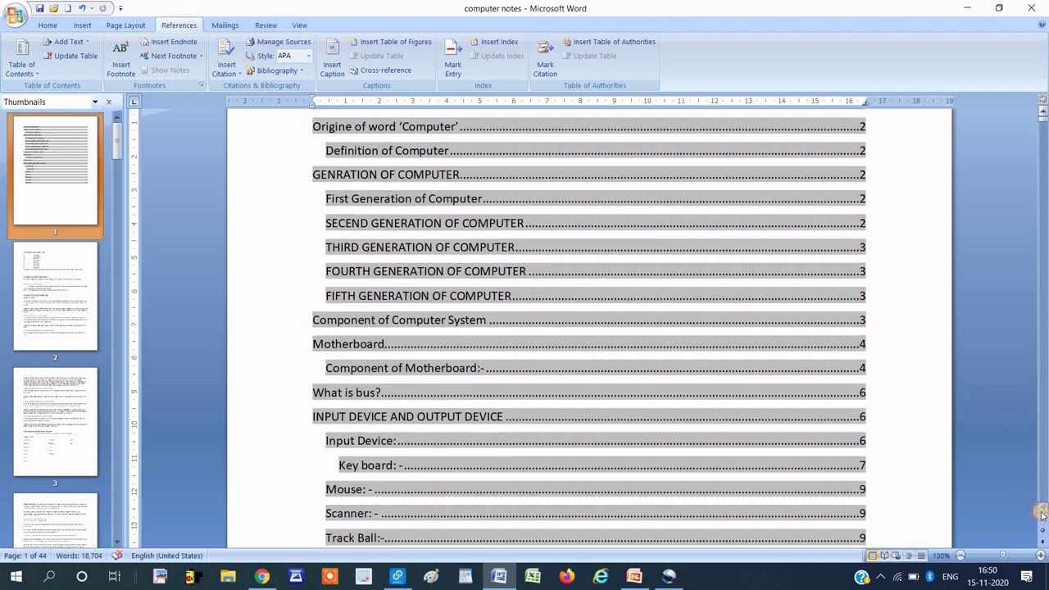
scroll(1041, 368, down, 2)
scroll(1041, 303, down, 1)
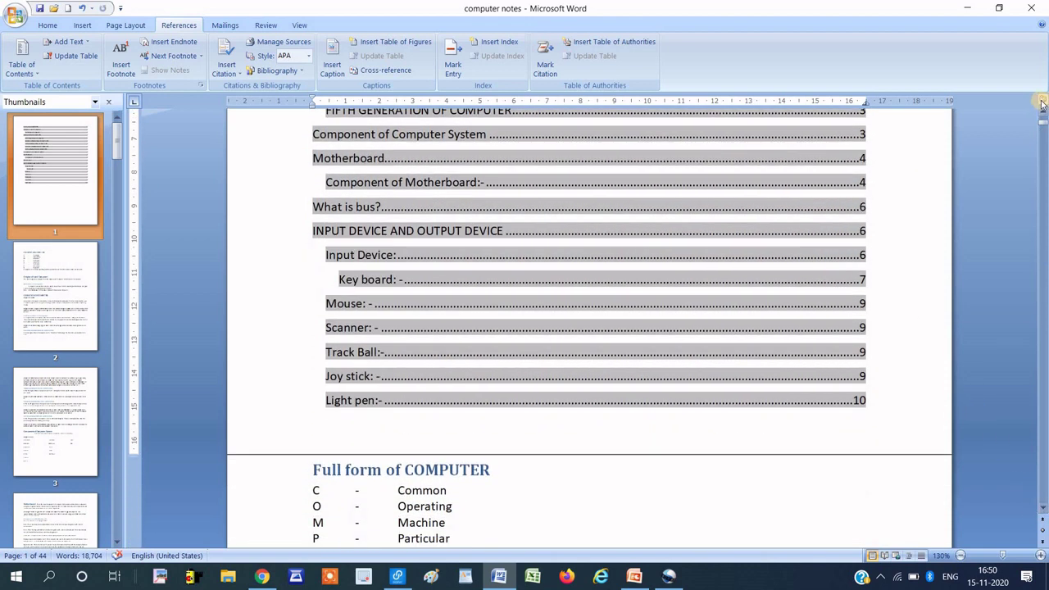
drag(1041, 107, 1041, 102)
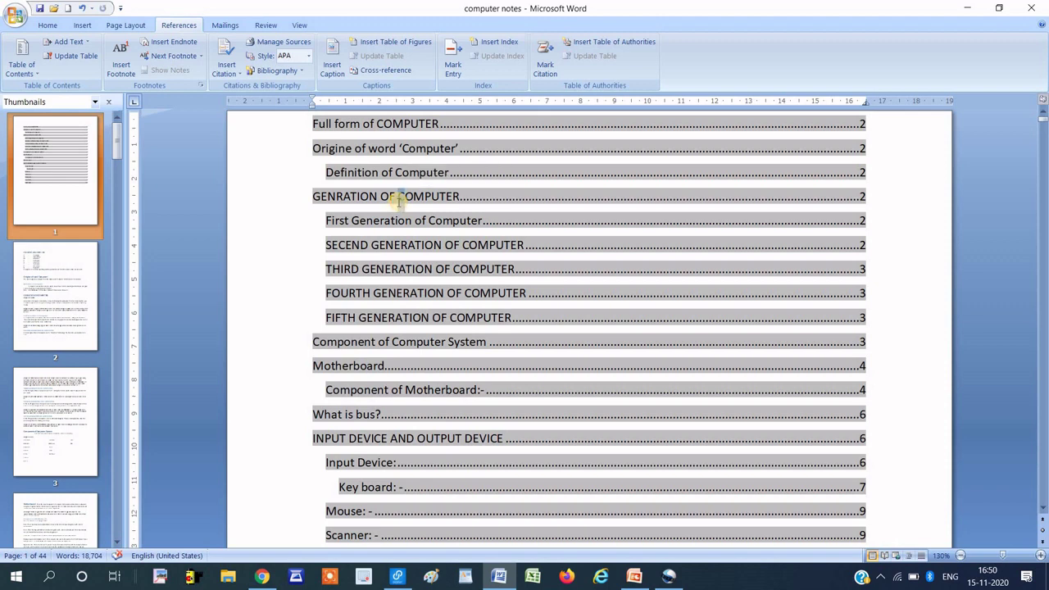
Test the GENRATION OF COMPUTER and Definition of Computer contents links, returning to the contents each time.
ctrl+click(399, 208)
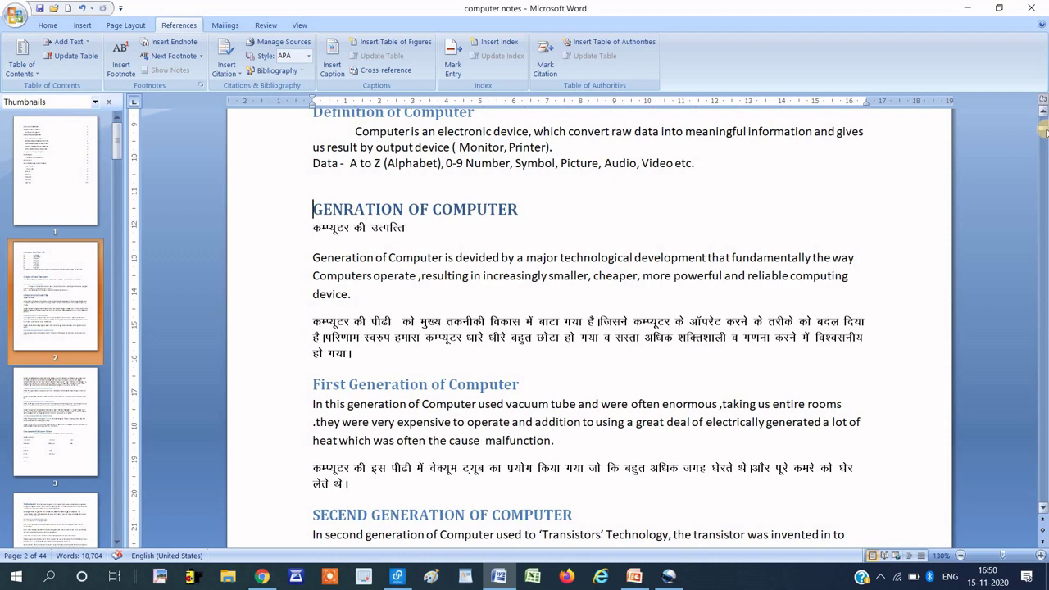
drag(1044, 131, 1044, 114)
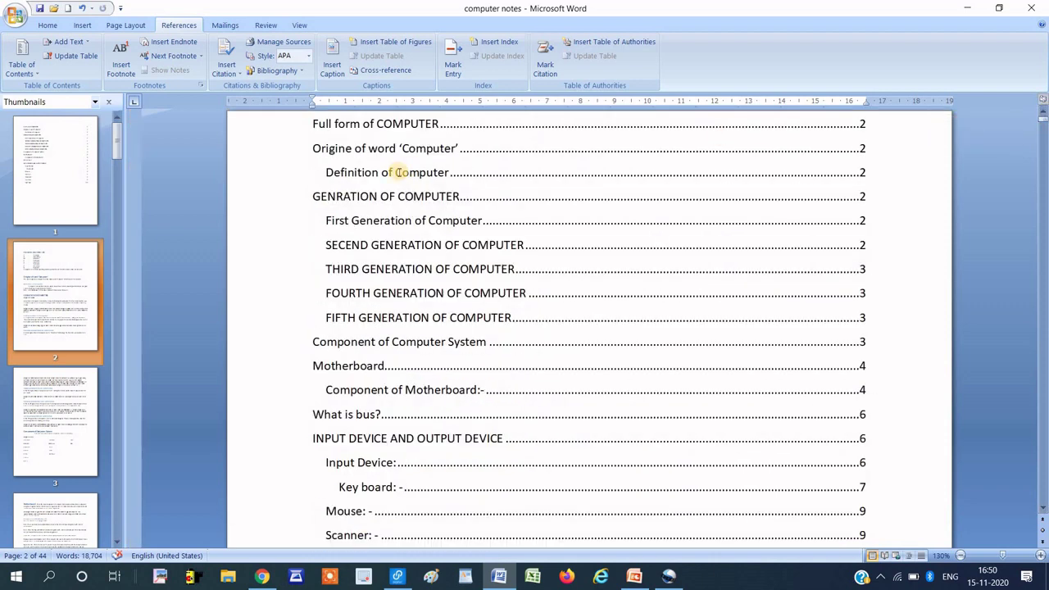
click(386, 172)
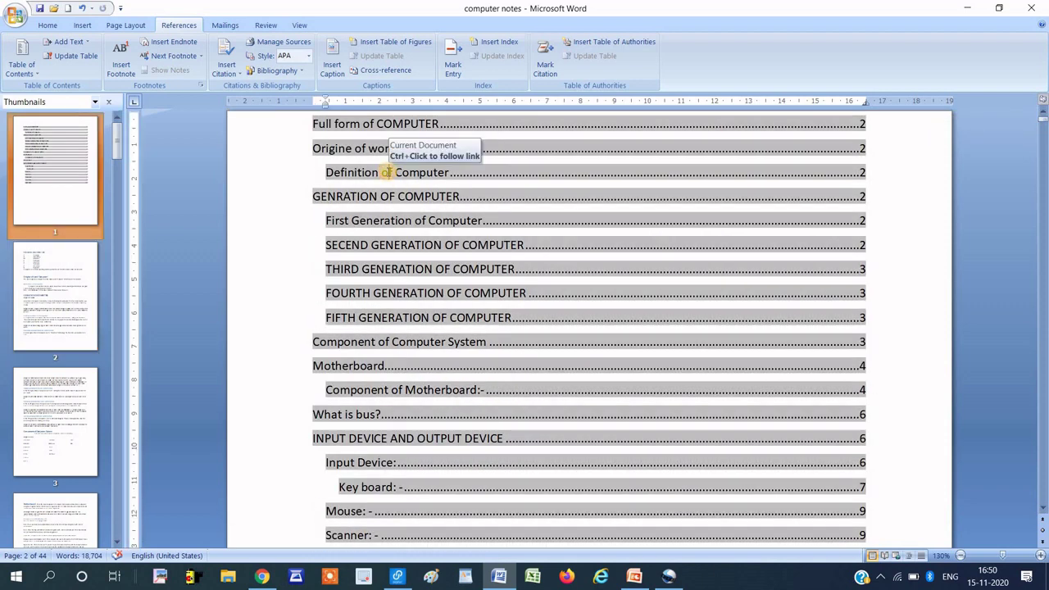
ctrl+click(386, 173)
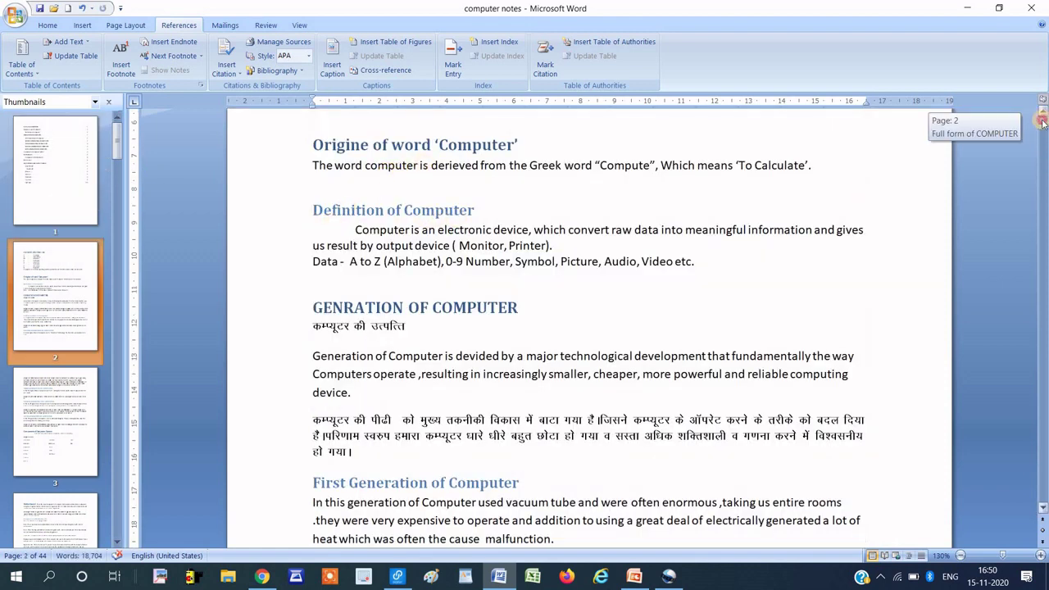
drag(1042, 129, 1042, 114)
click(558, 171)
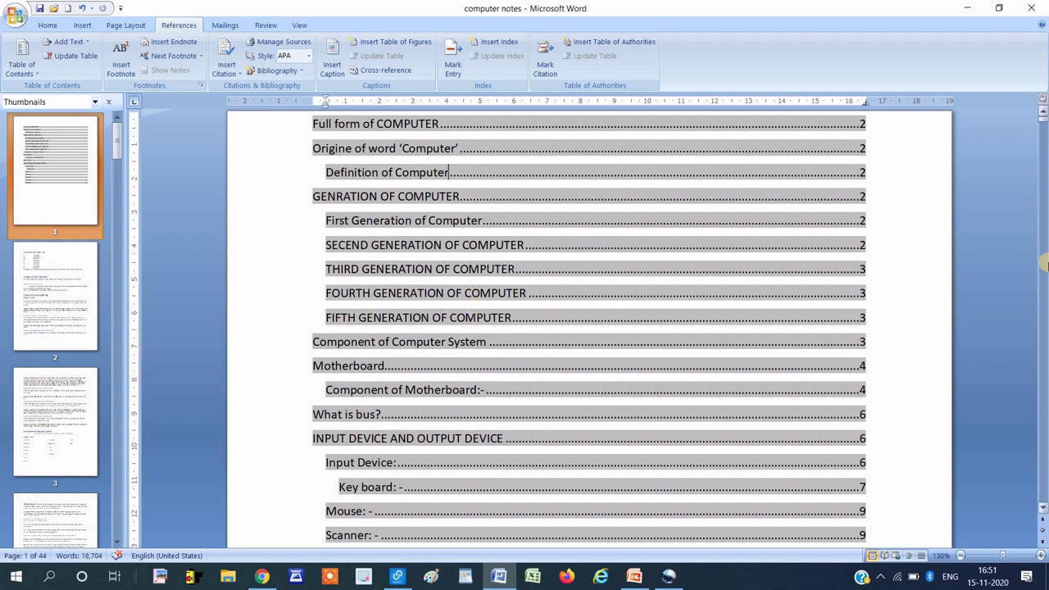
Scroll to Component of Motherboard on page 4 and select the Fan:- label.
scroll(1043, 260, down, 3)
scroll(1044, 261, down, 10)
scroll(1044, 260, down, 10)
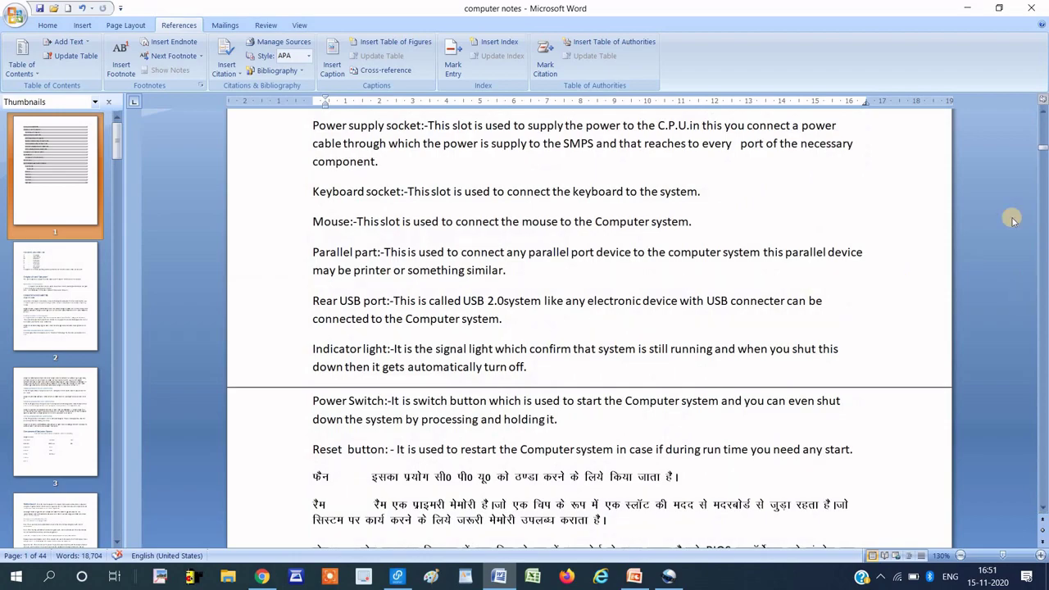
drag(1043, 188, 1040, 139)
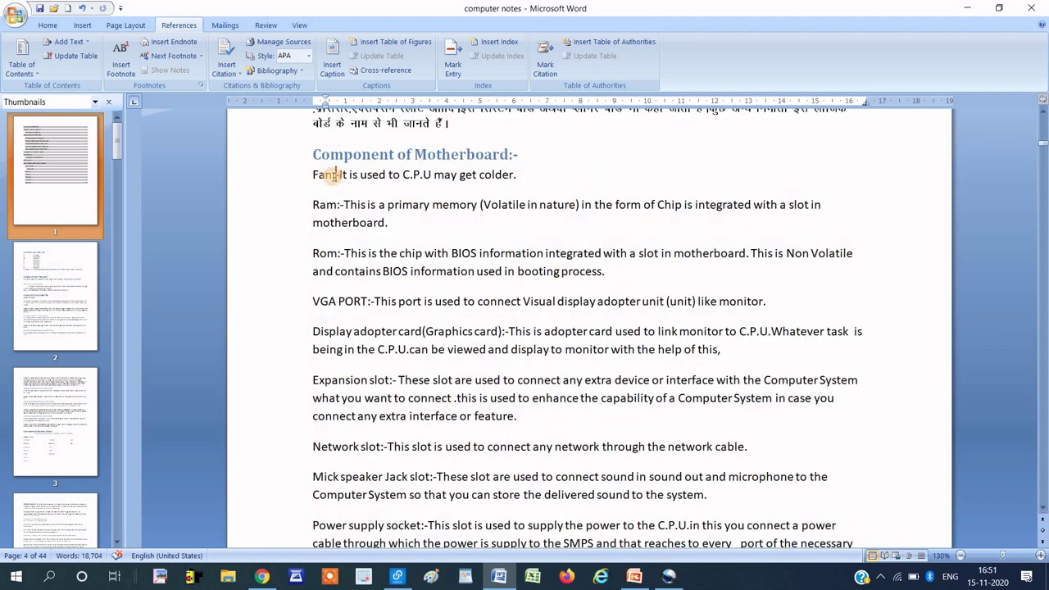
drag(336, 175, 315, 175)
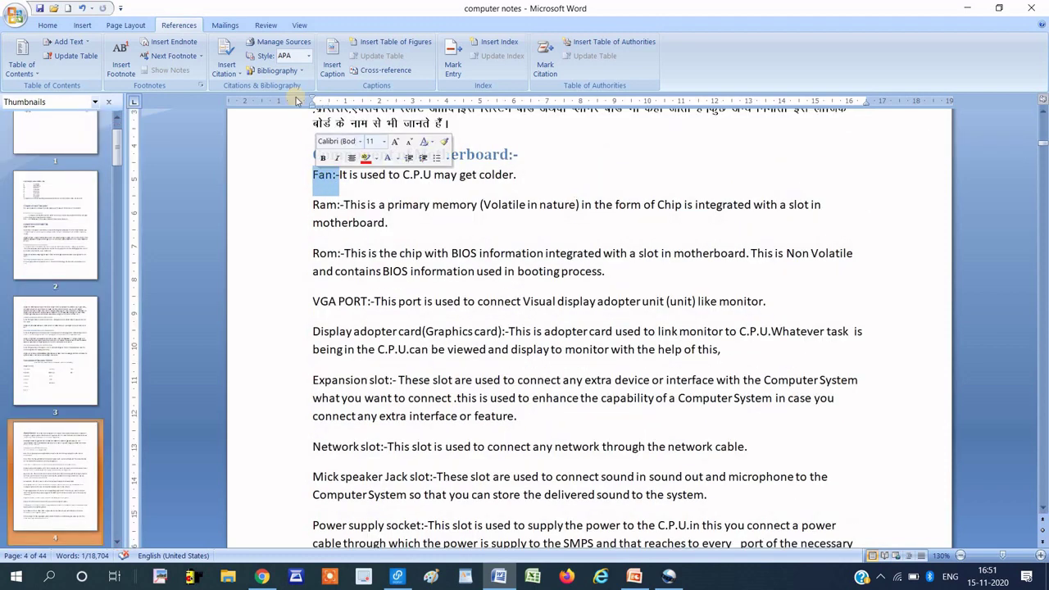
Add the Fan:- line to the contents as a Level 2 entry and return to the table of contents.
click(70, 42)
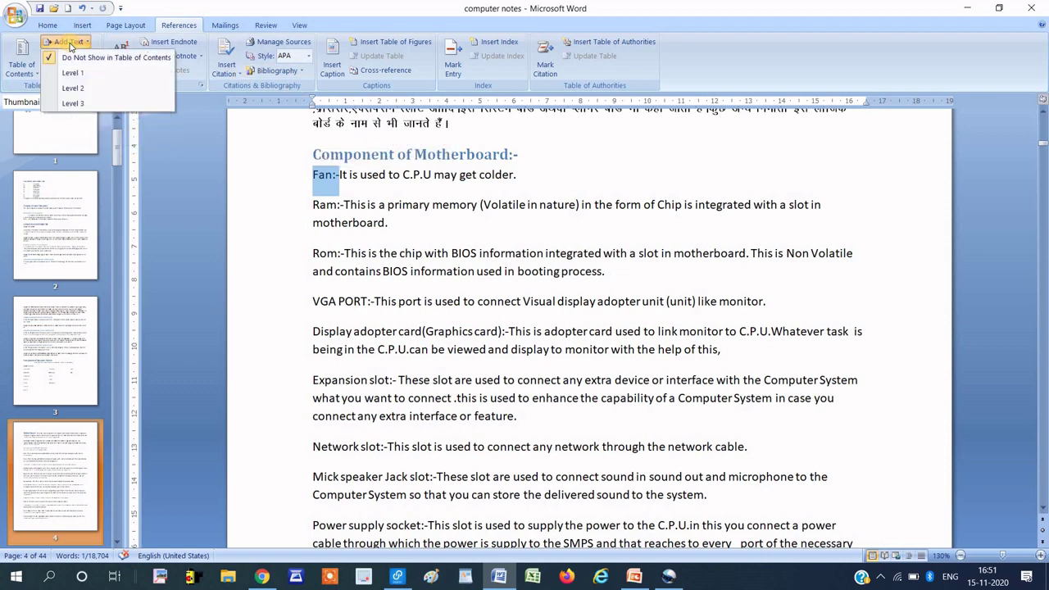
click(74, 88)
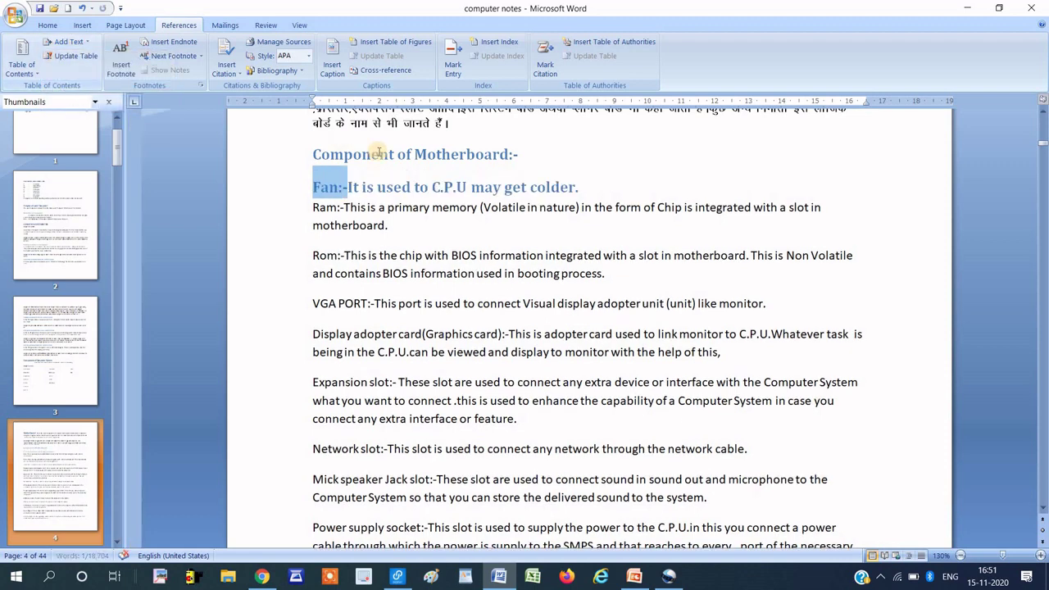
click(404, 186)
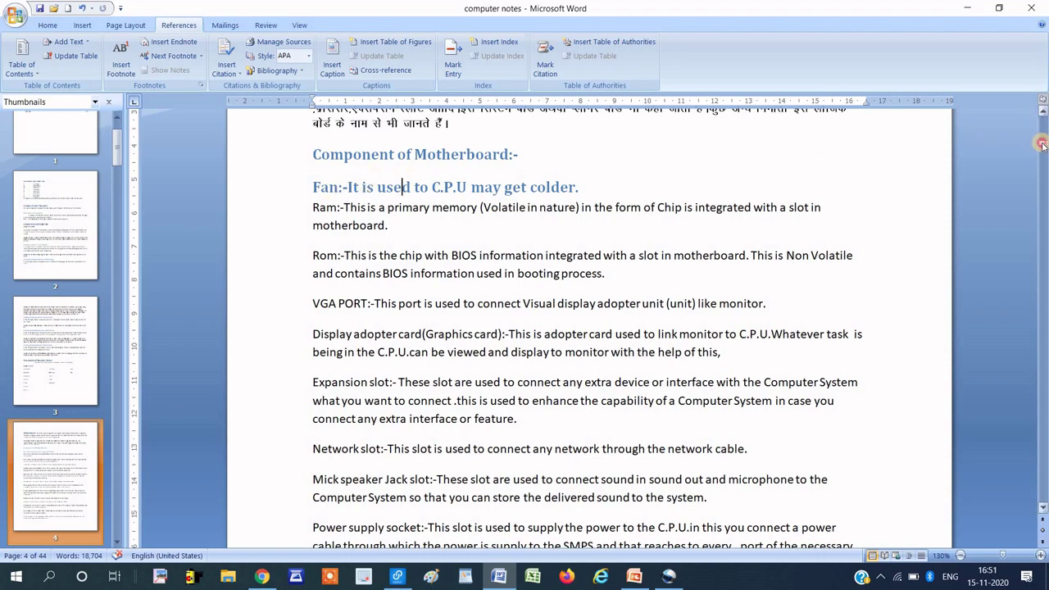
drag(1041, 145, 1041, 115)
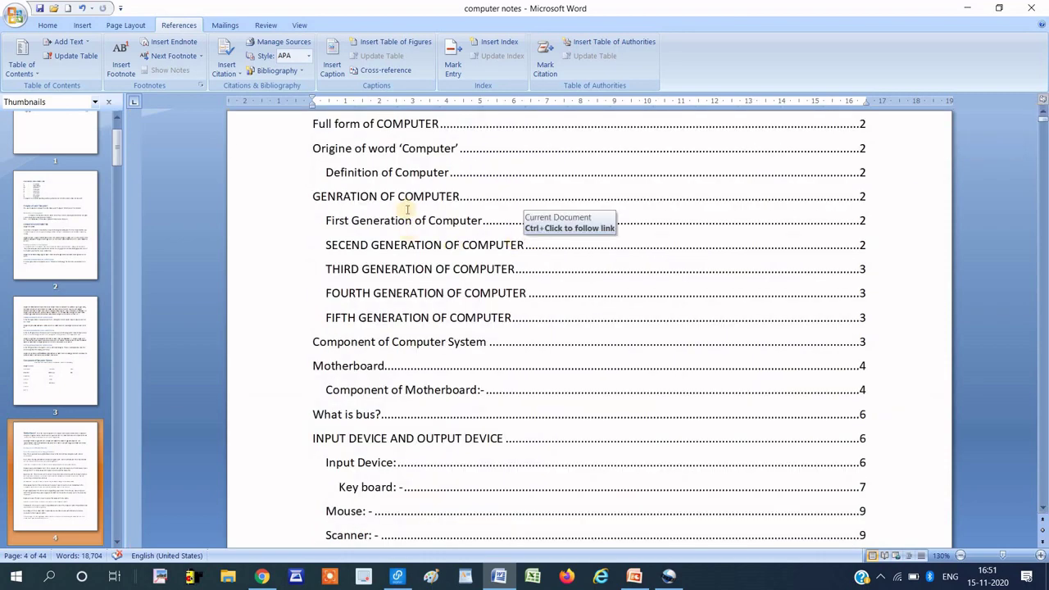
Update the entire table of contents so Fan appears under Component of Motherboard, page 4.
click(379, 395)
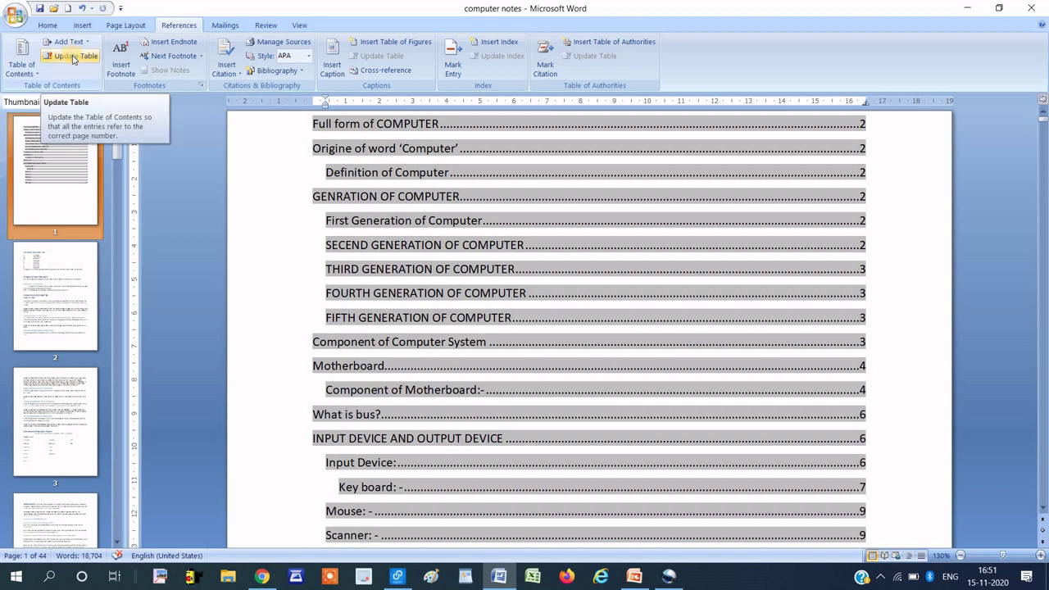
click(73, 59)
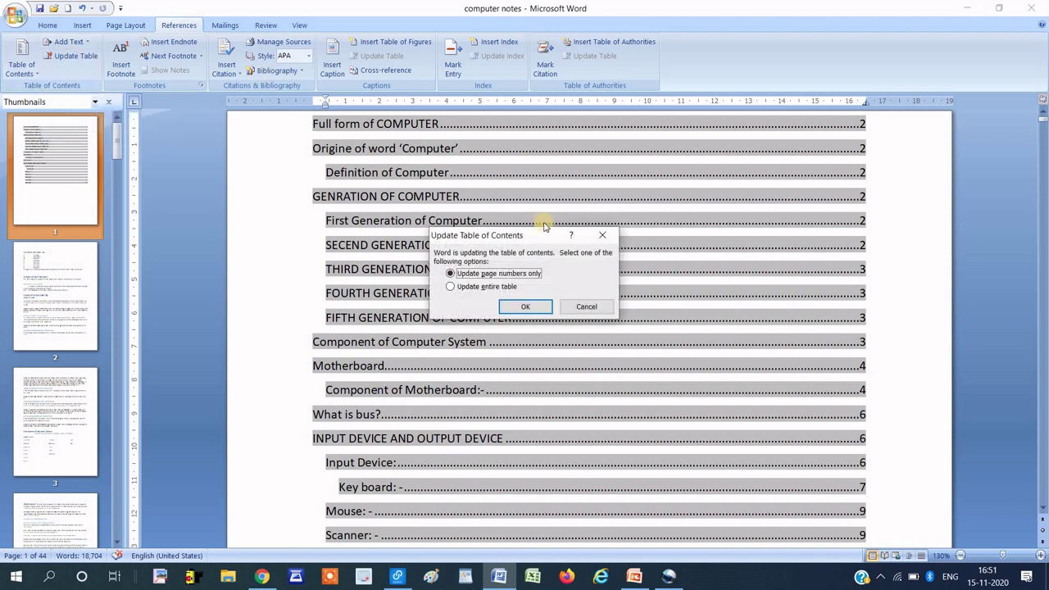
click(498, 288)
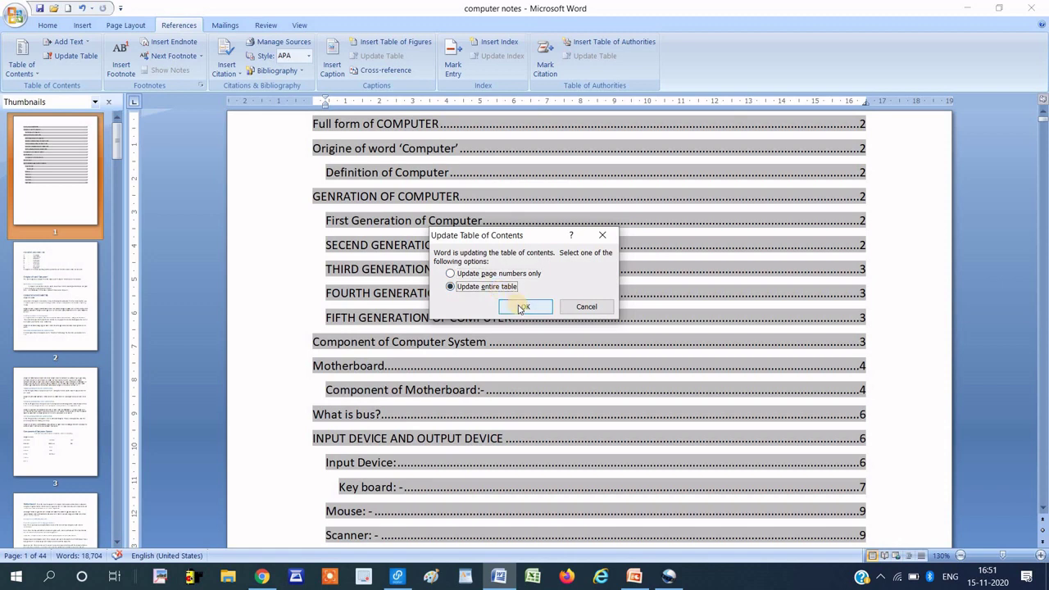
click(525, 306)
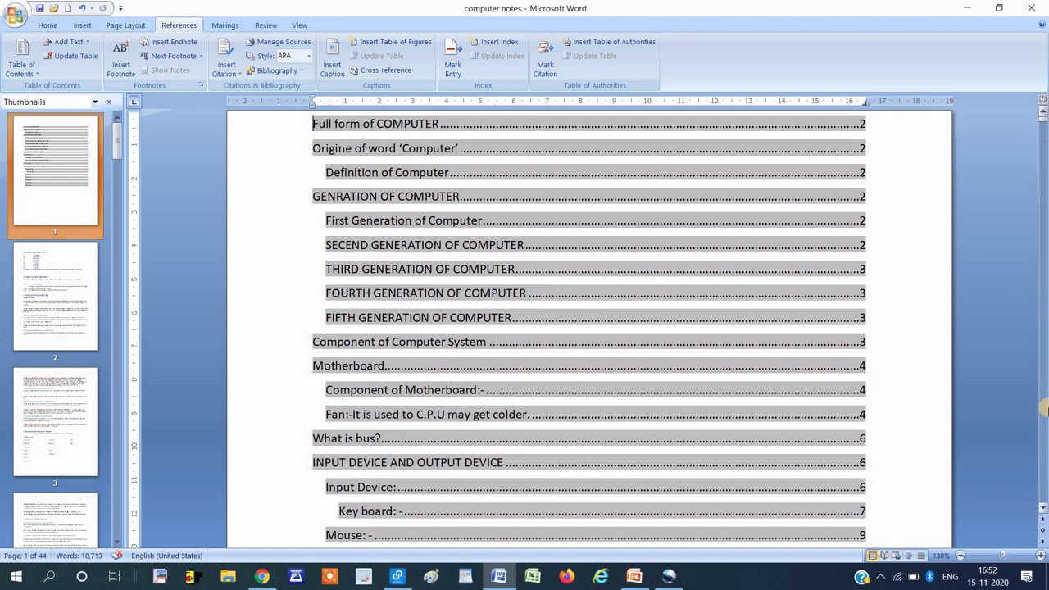
Add the 'Right button:' label under Mouse to the table of contents at Level 2.
scroll(1042, 509, down, 3)
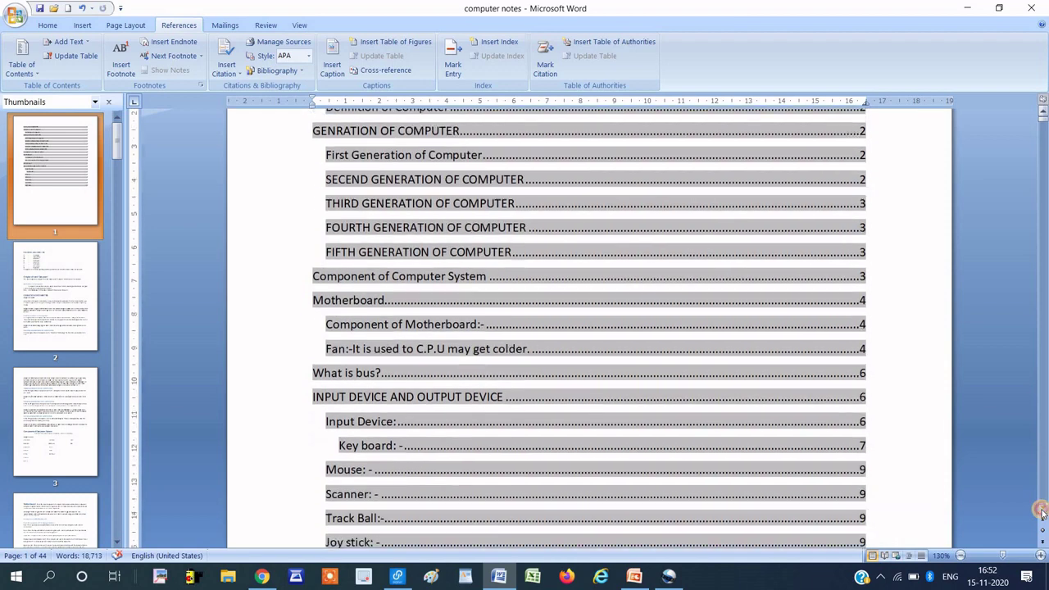
scroll(1042, 510, down, 3)
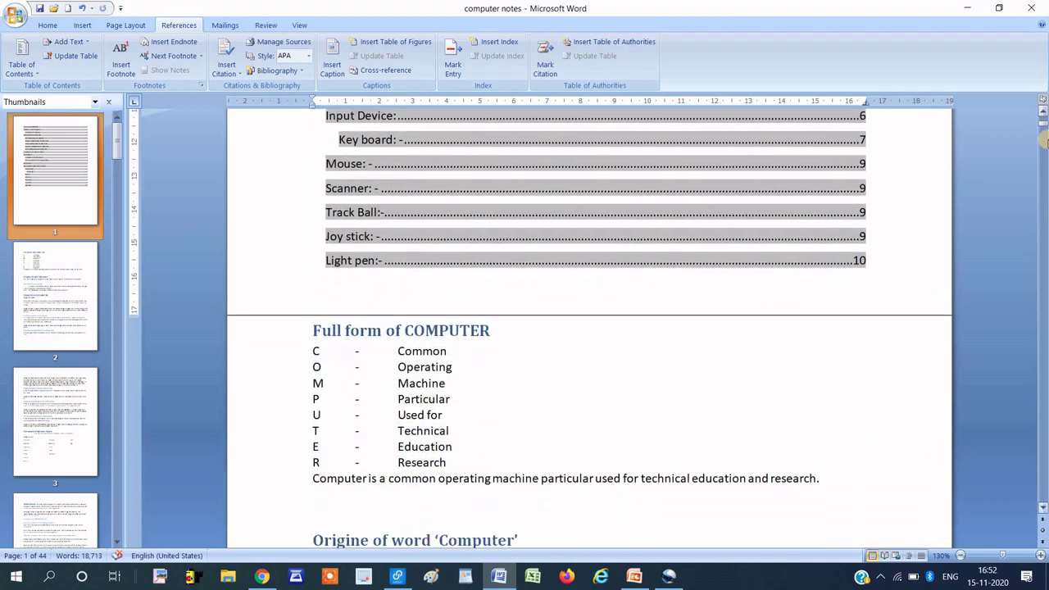
drag(1044, 134, 1043, 196)
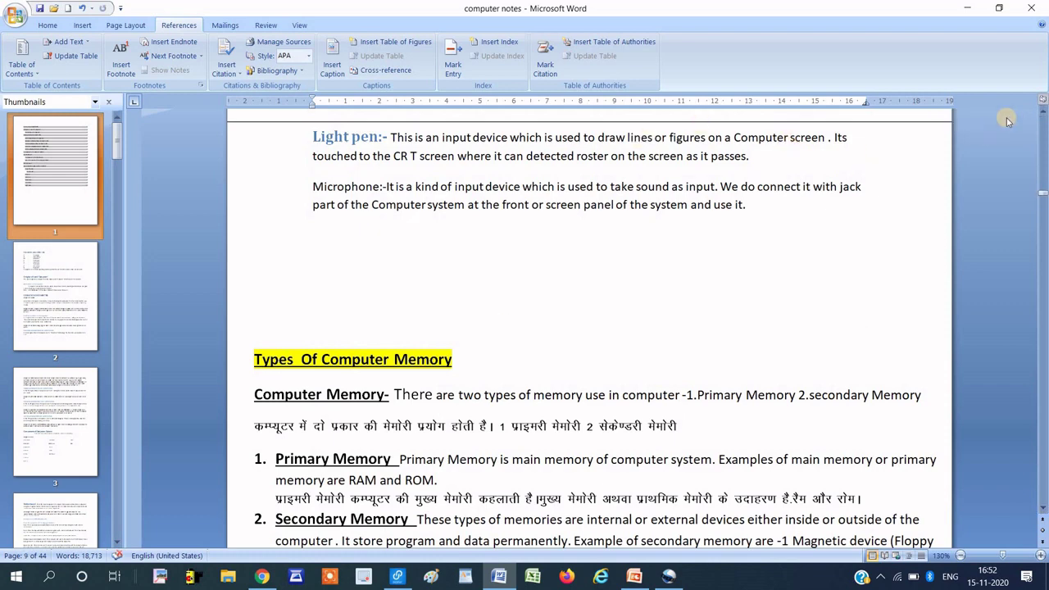
click(1041, 113)
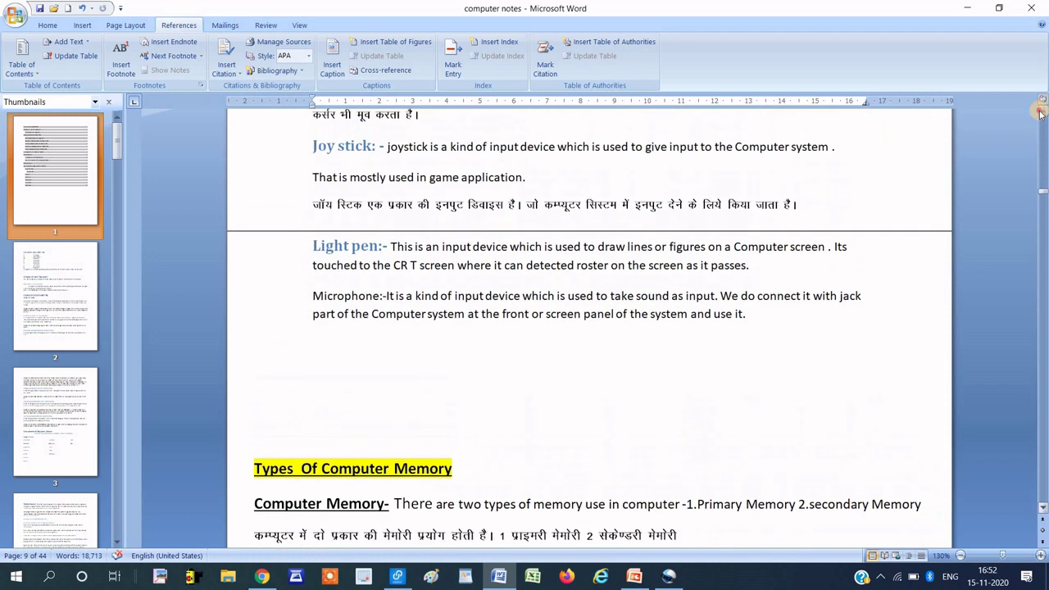
drag(1040, 113, 1041, 112)
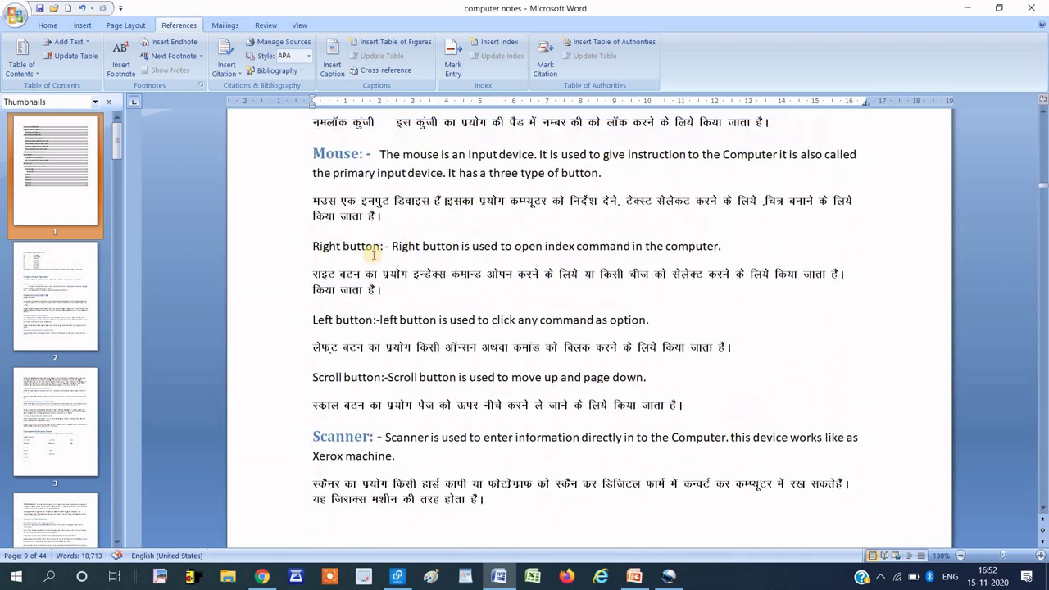
drag(391, 246, 312, 246)
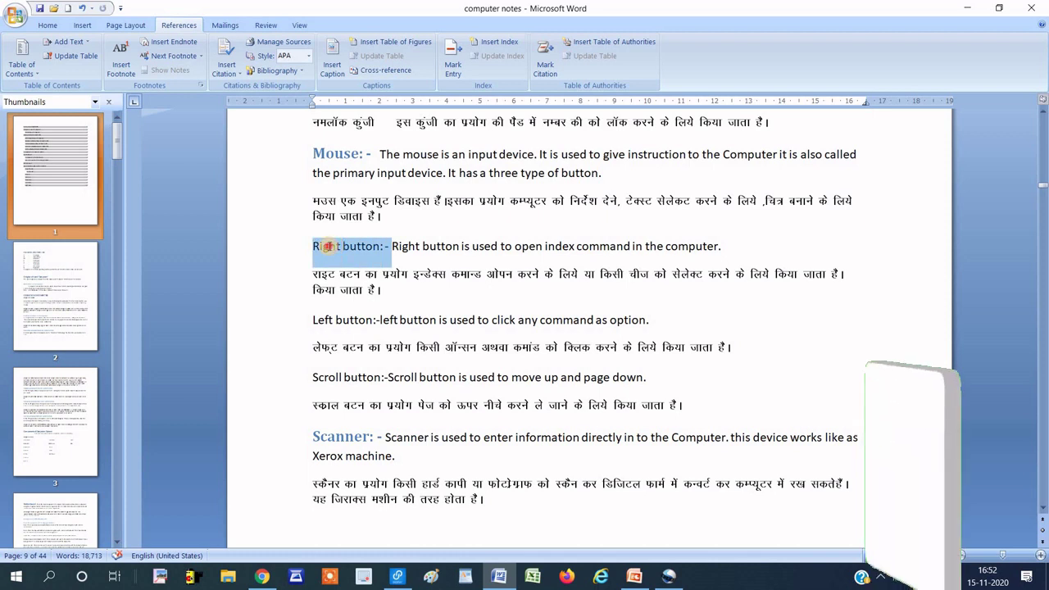
click(374, 246)
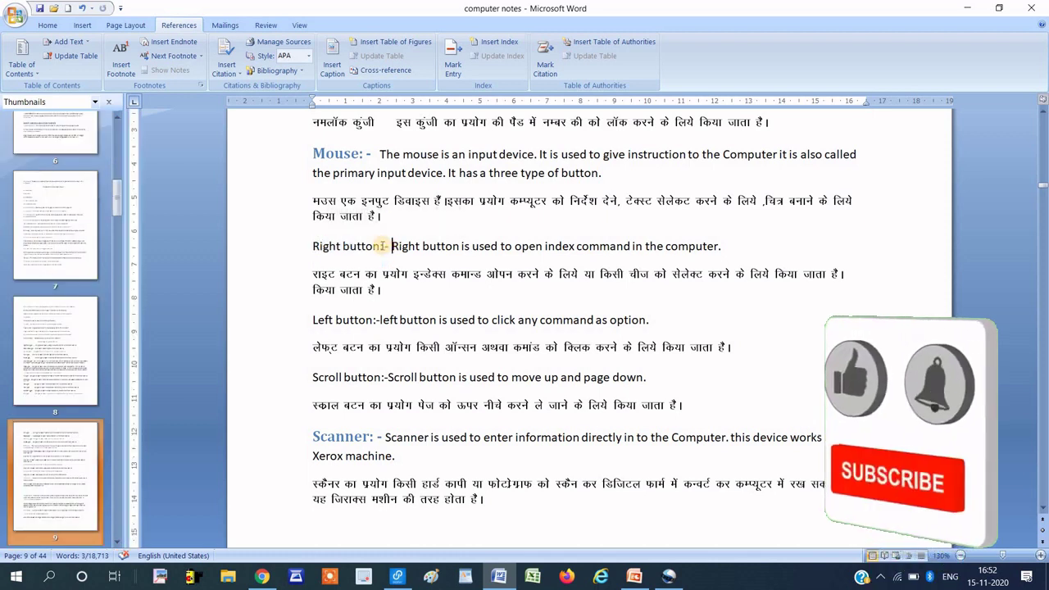
drag(381, 245, 328, 246)
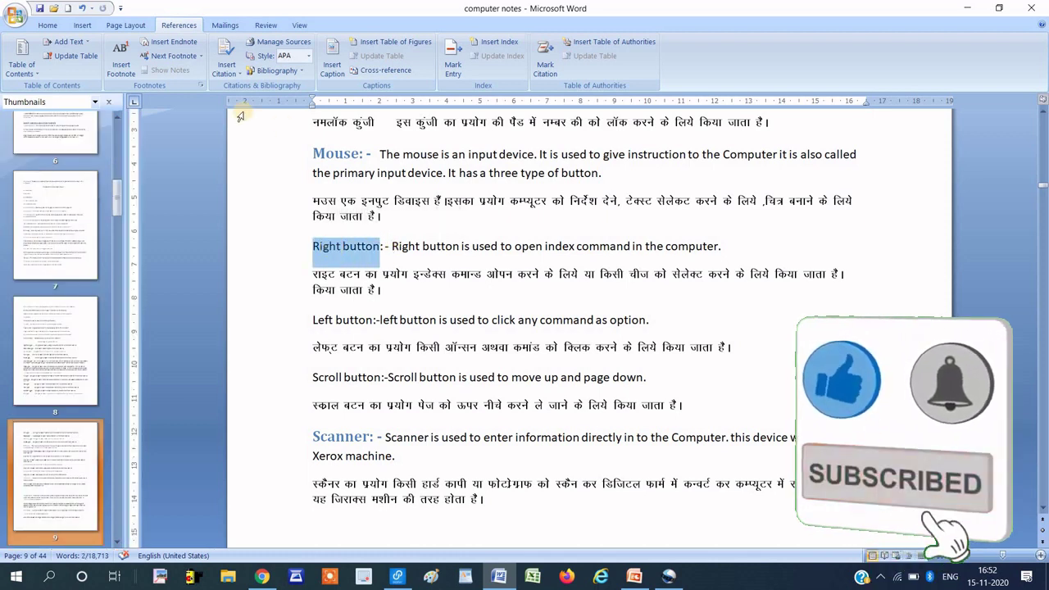
click(69, 42)
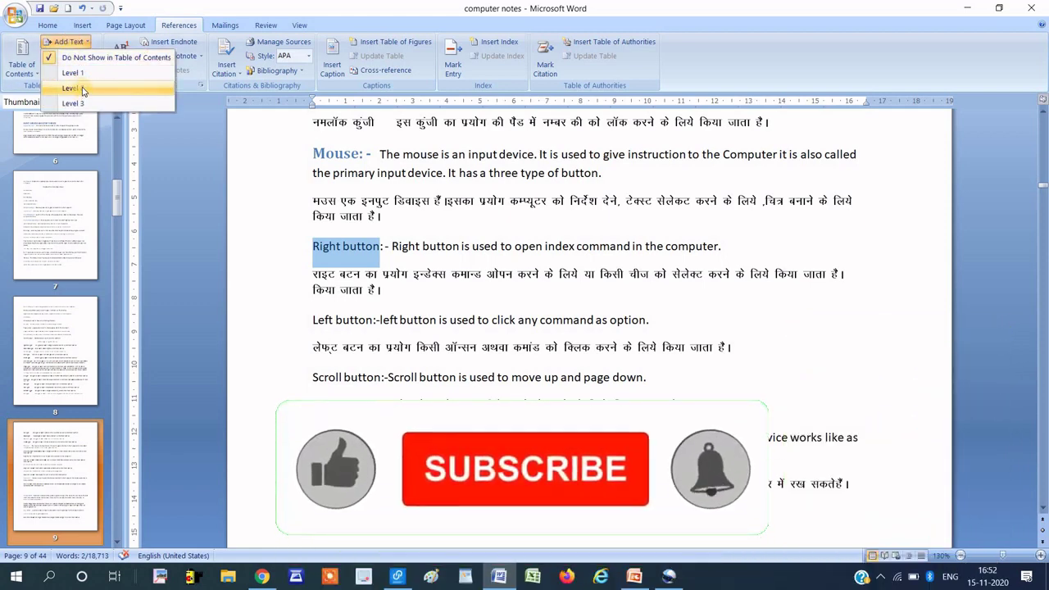
click(83, 90)
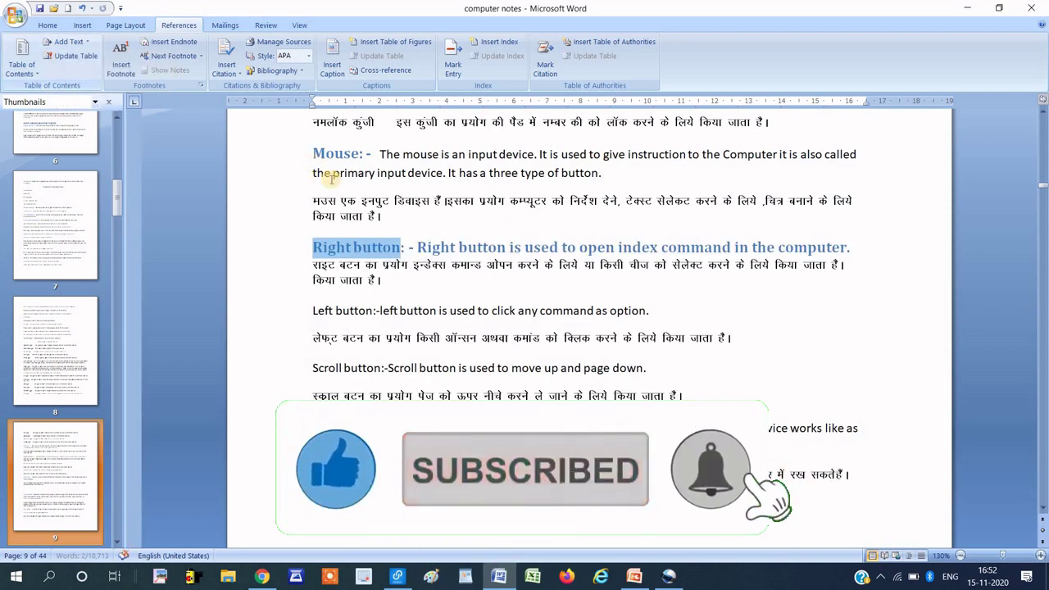
Move the 'Right button is used…' description onto its own line below the heading.
click(415, 245)
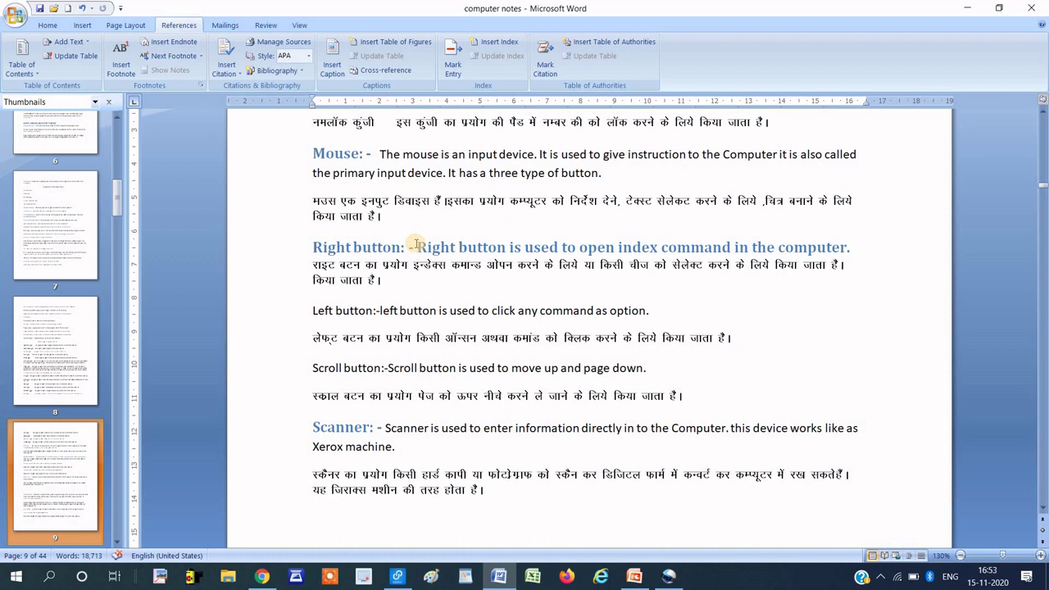
key(Return)
click(354, 247)
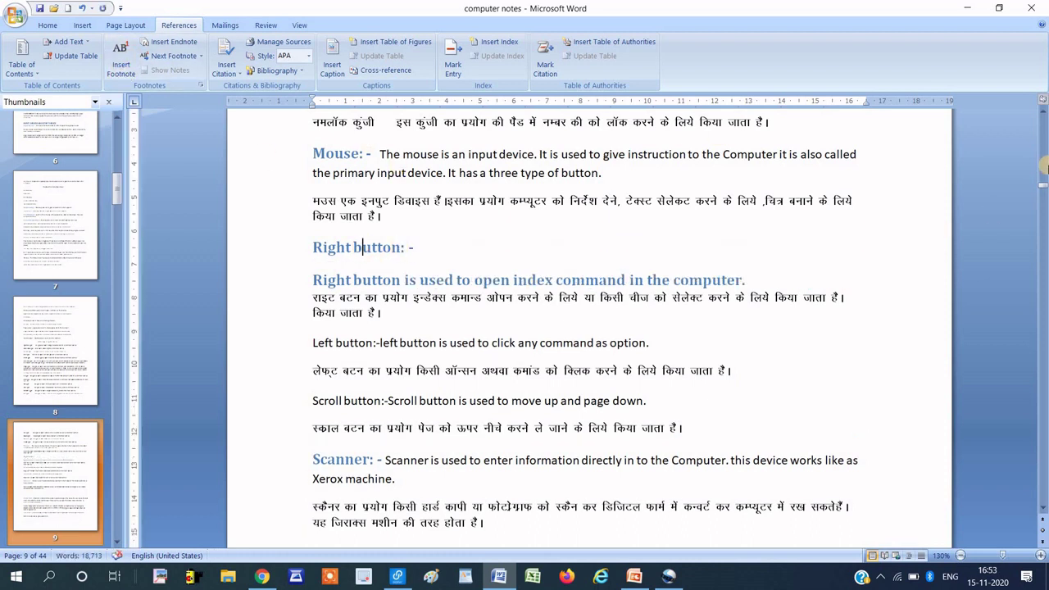
drag(1041, 188, 1039, 97)
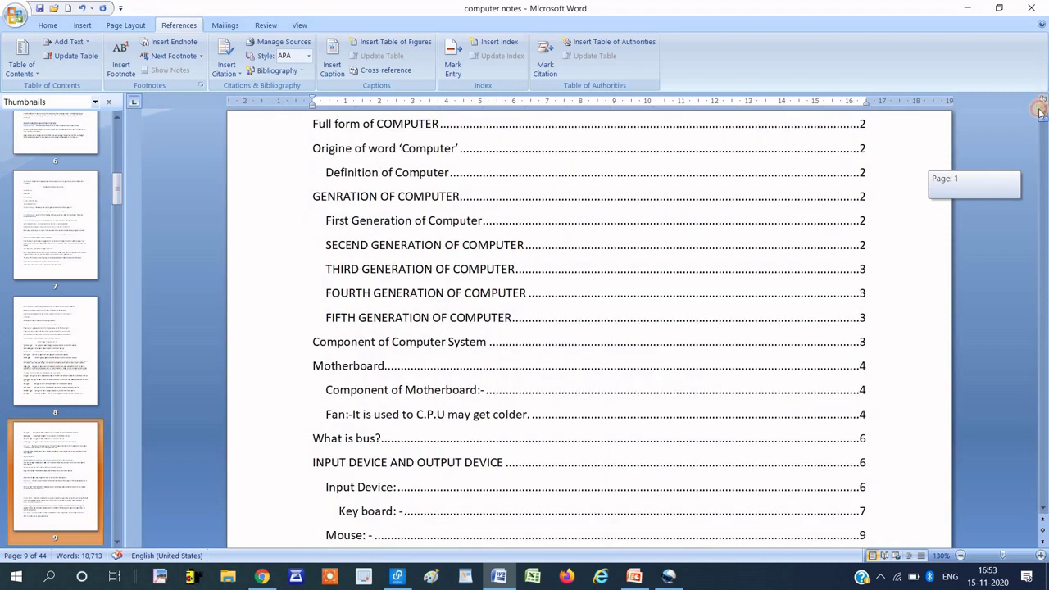
Update the entire table of contents so 'Right button: -' and its description appear on page 9.
drag(1040, 118, 1041, 124)
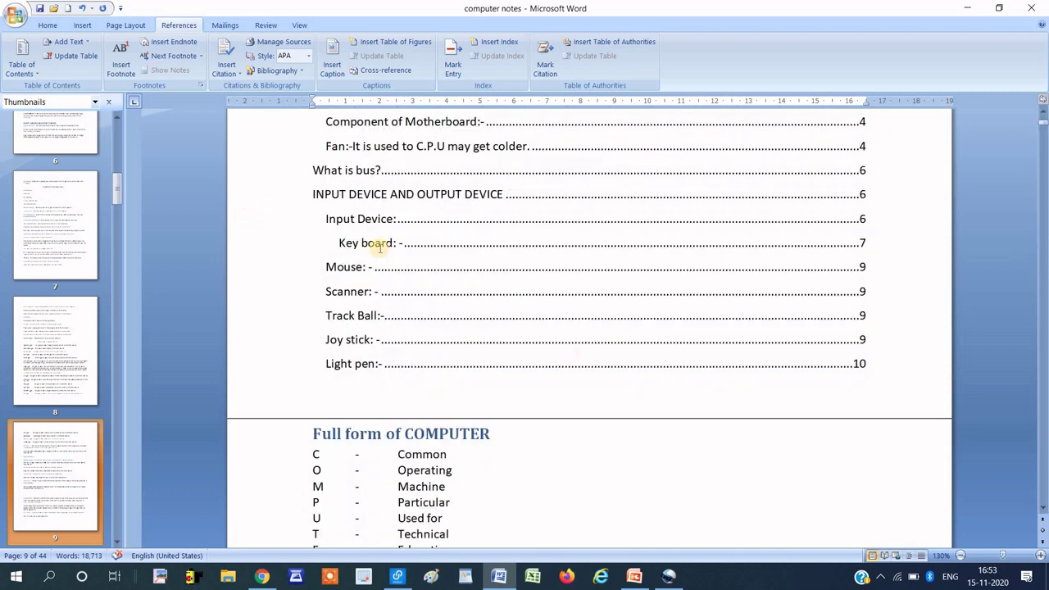
click(76, 59)
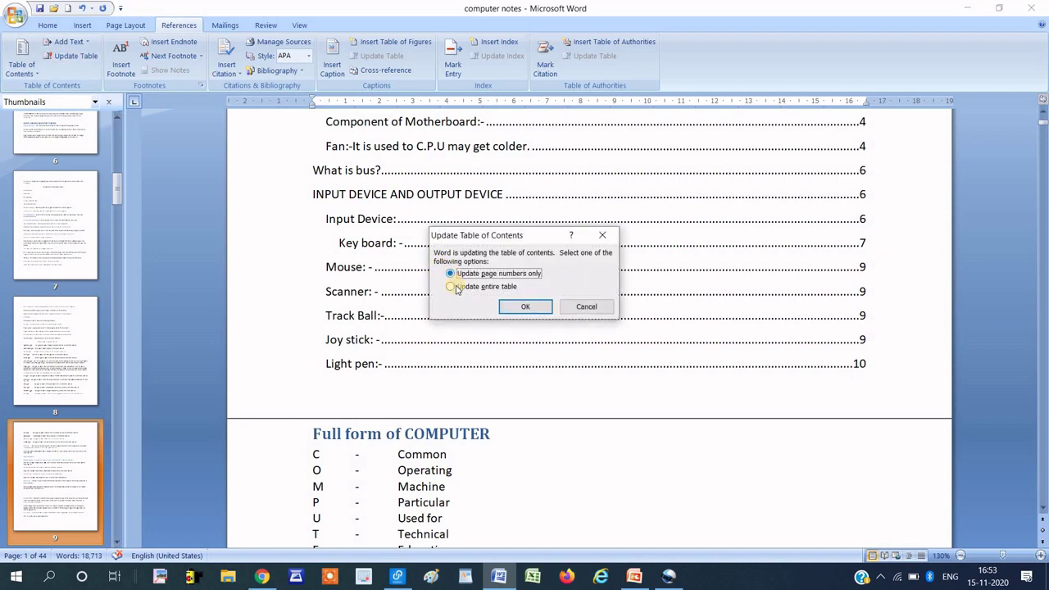
click(456, 287)
click(525, 306)
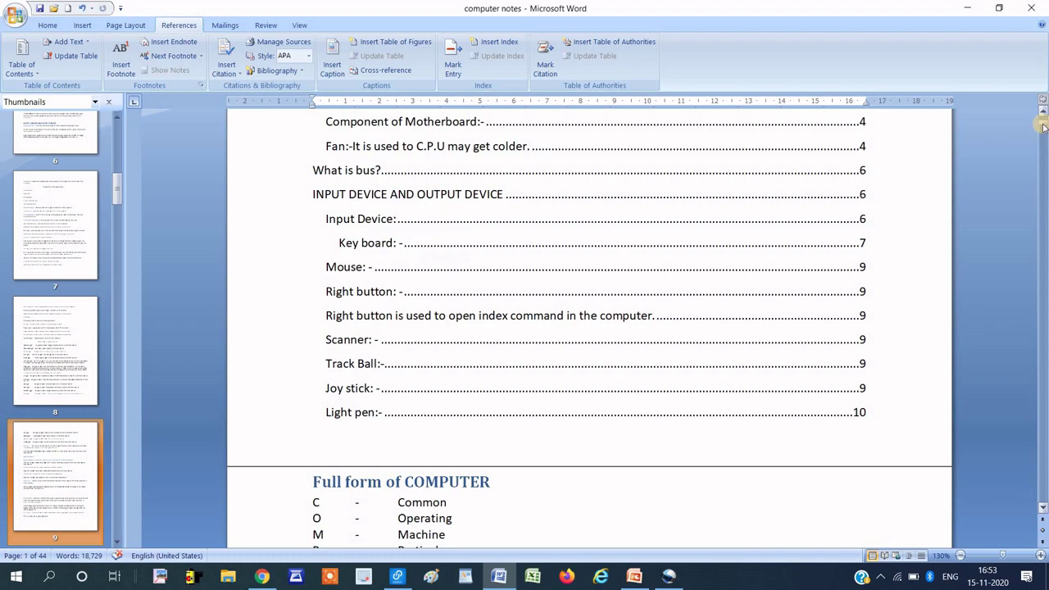
drag(1042, 125, 1043, 138)
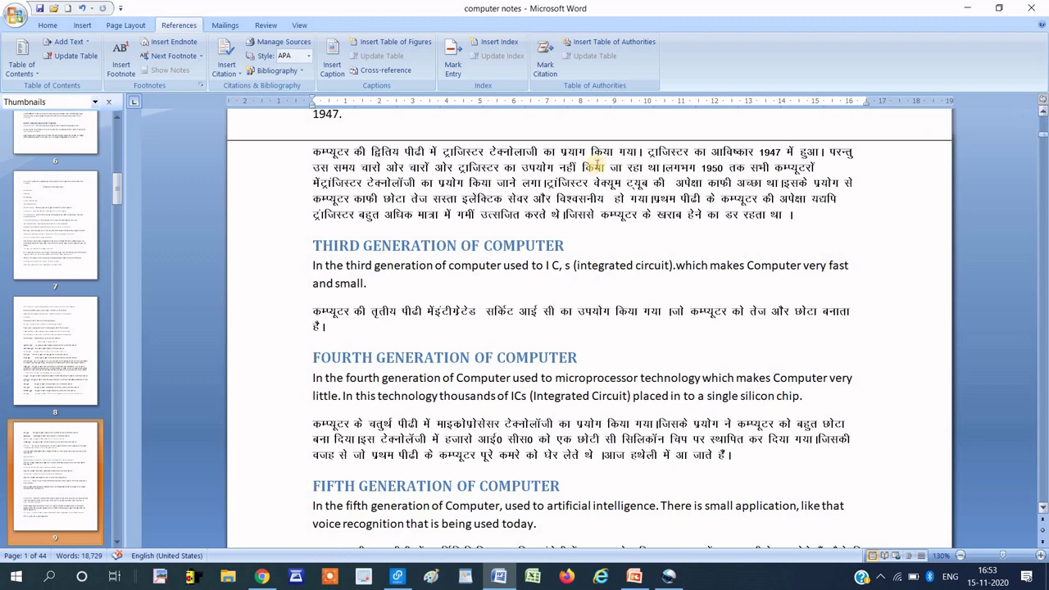
Remove the table of contents, leaving page 1 blank before 'Full form of COMPUTER'.
click(49, 27)
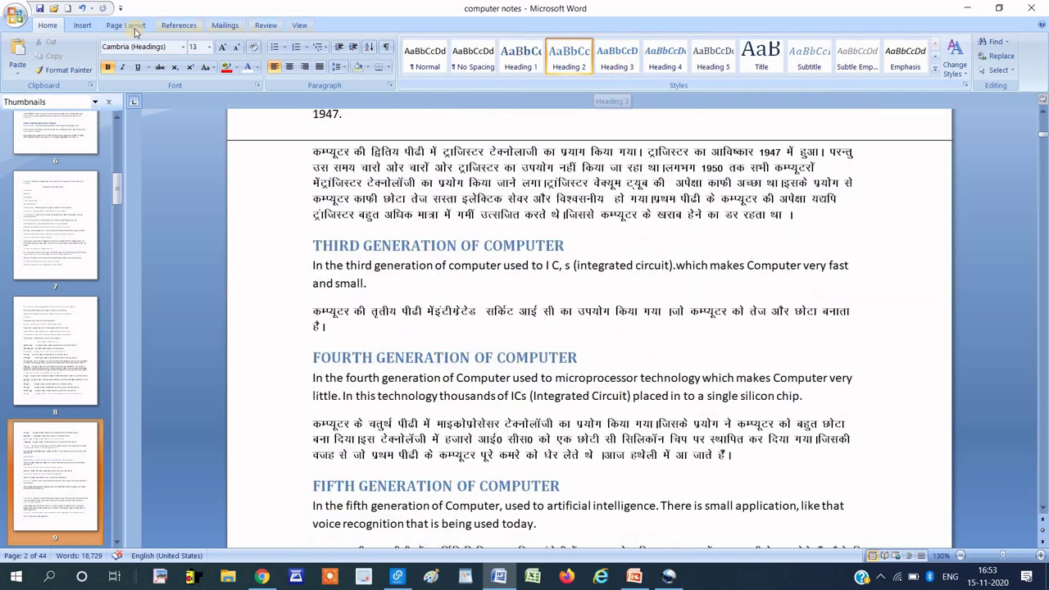
click(178, 25)
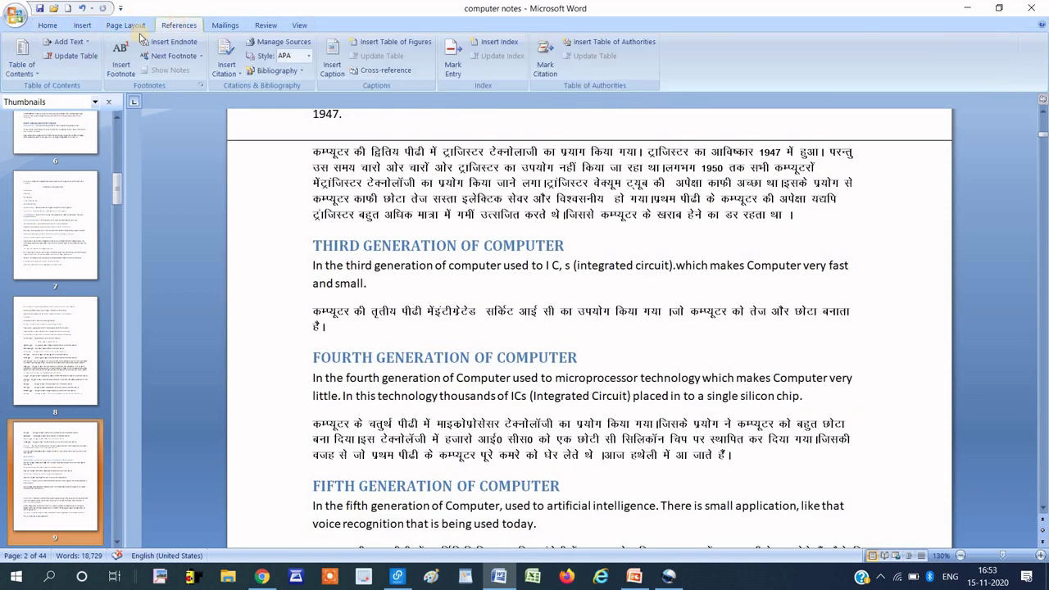
click(33, 74)
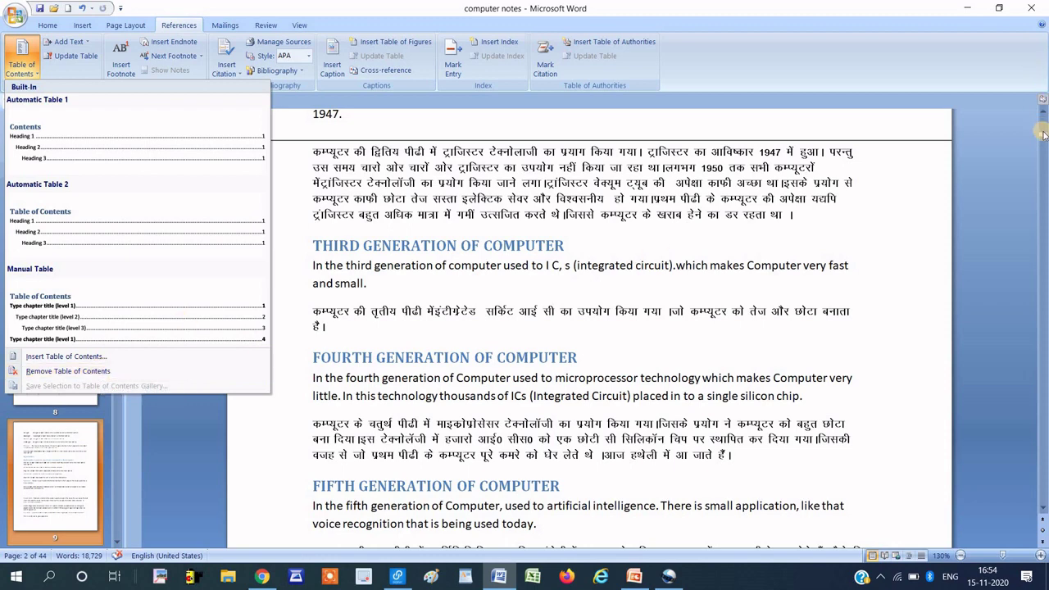
drag(1043, 134, 1043, 118)
click(589, 206)
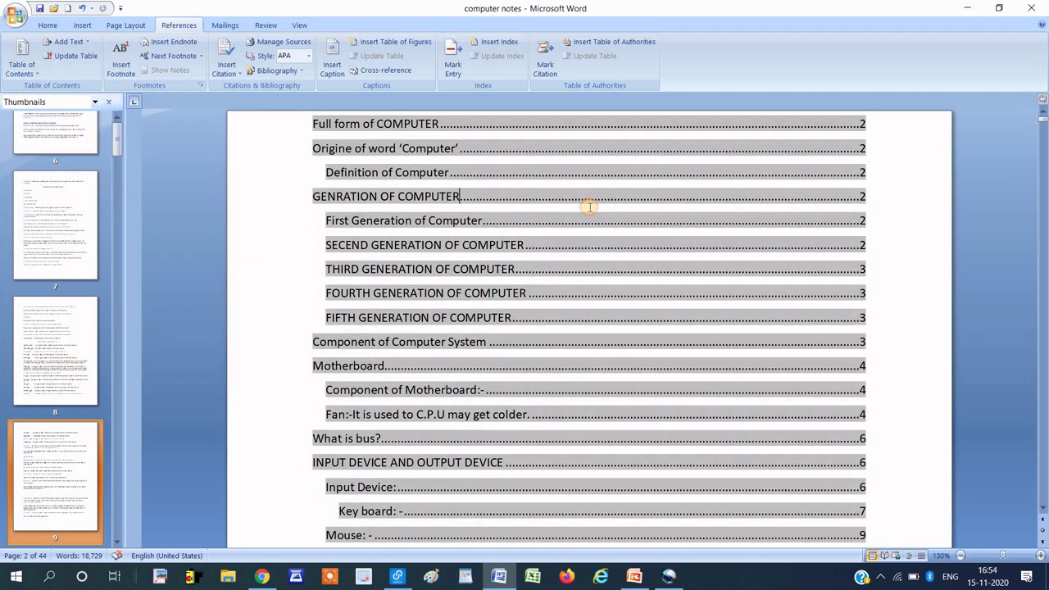
click(29, 69)
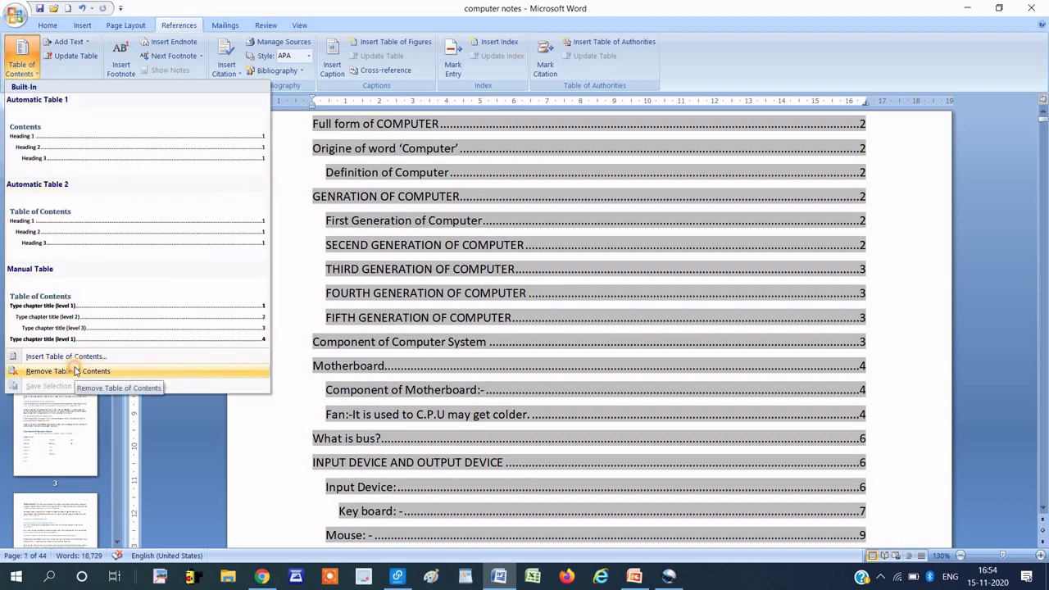
click(76, 371)
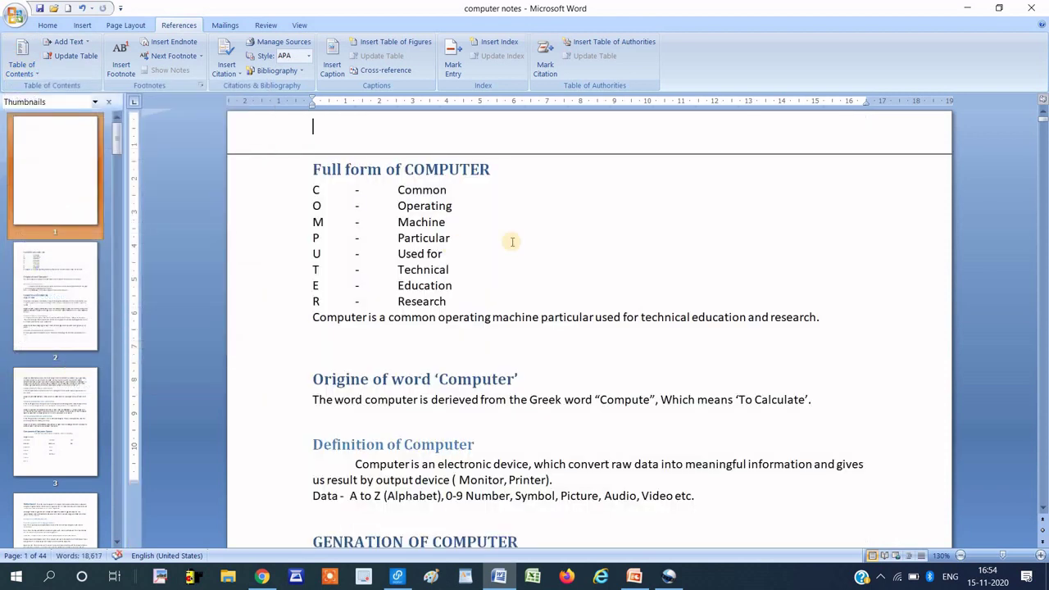
Insert a custom table of contents with hyperlinks and 3 levels on the first page.
click(22, 64)
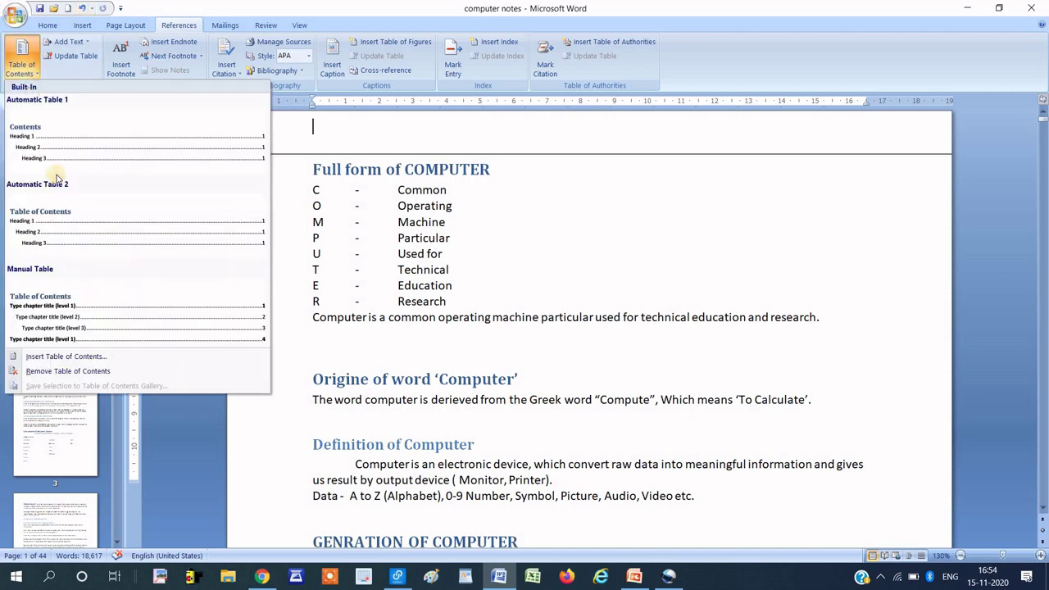
click(66, 358)
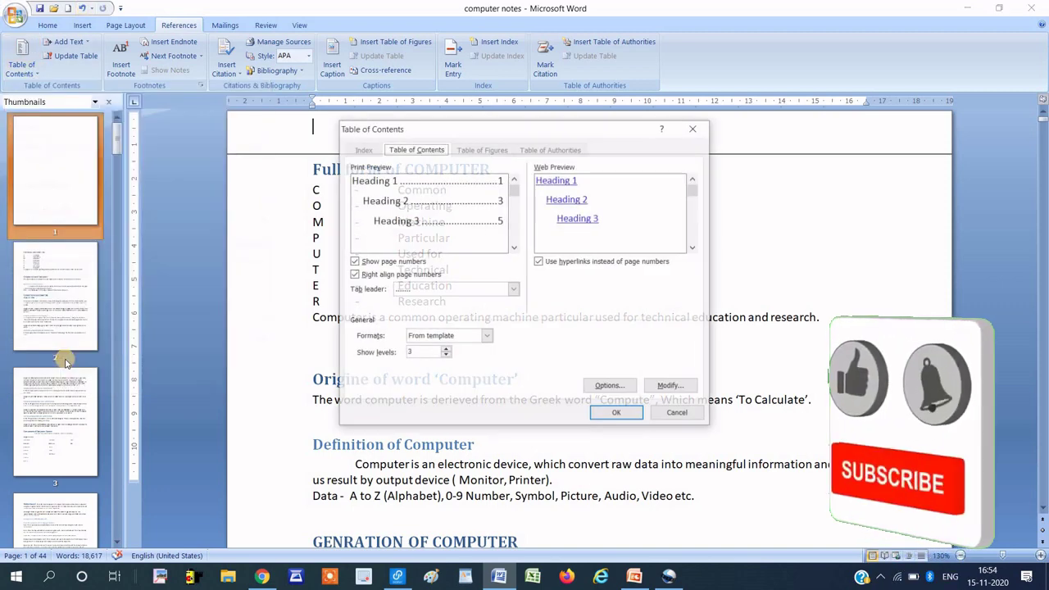
click(604, 413)
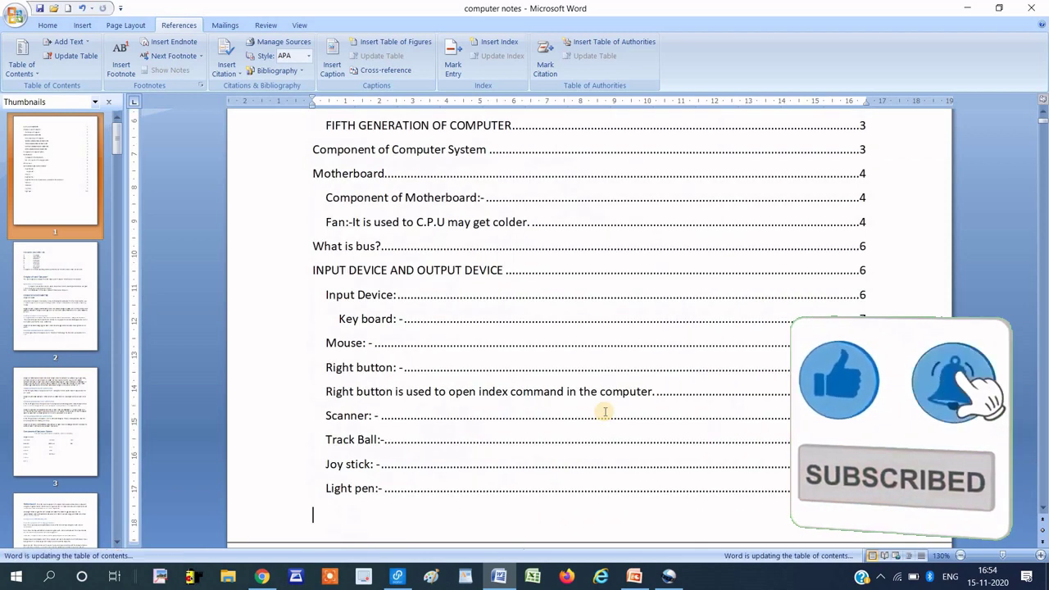